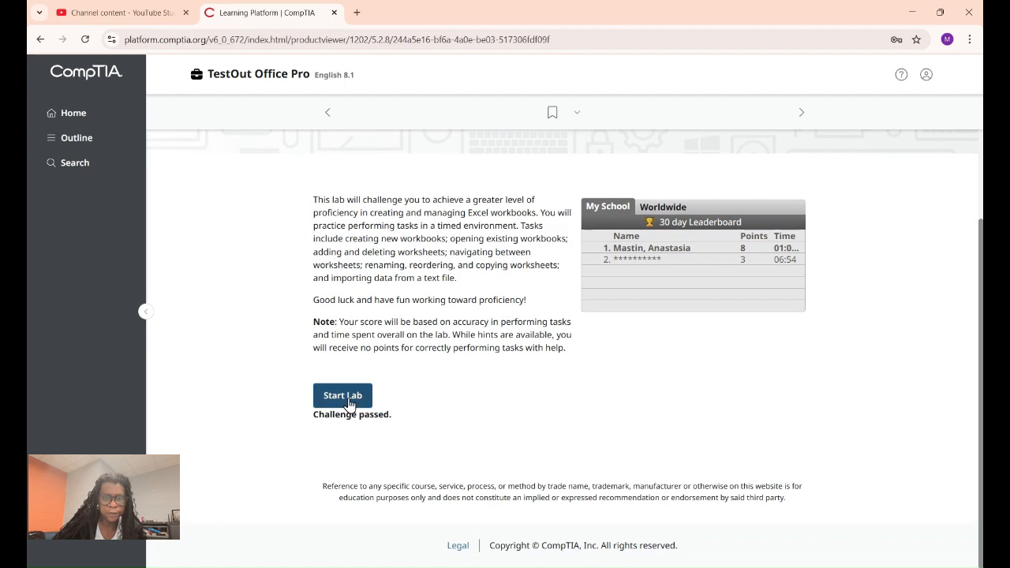
Start the timed challenge lab and move the Sales_Data worksheet to the end of the workbook
click(347, 404)
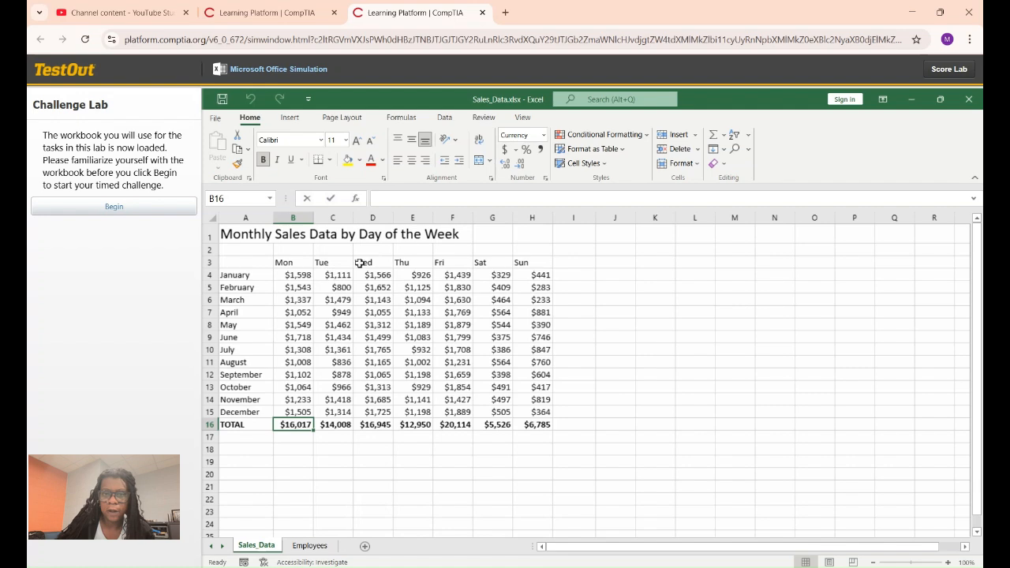
click(139, 208)
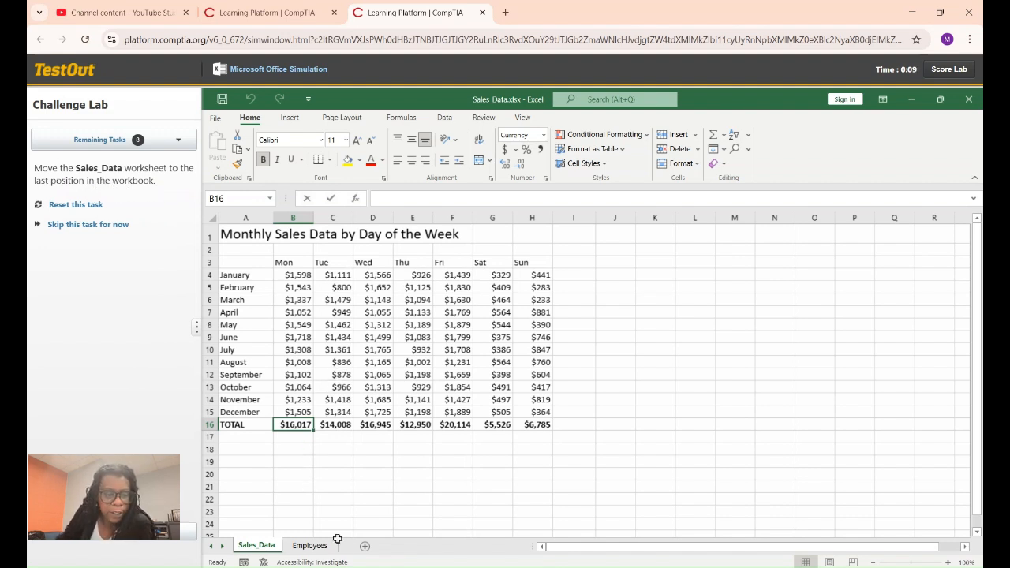
right_click(265, 547)
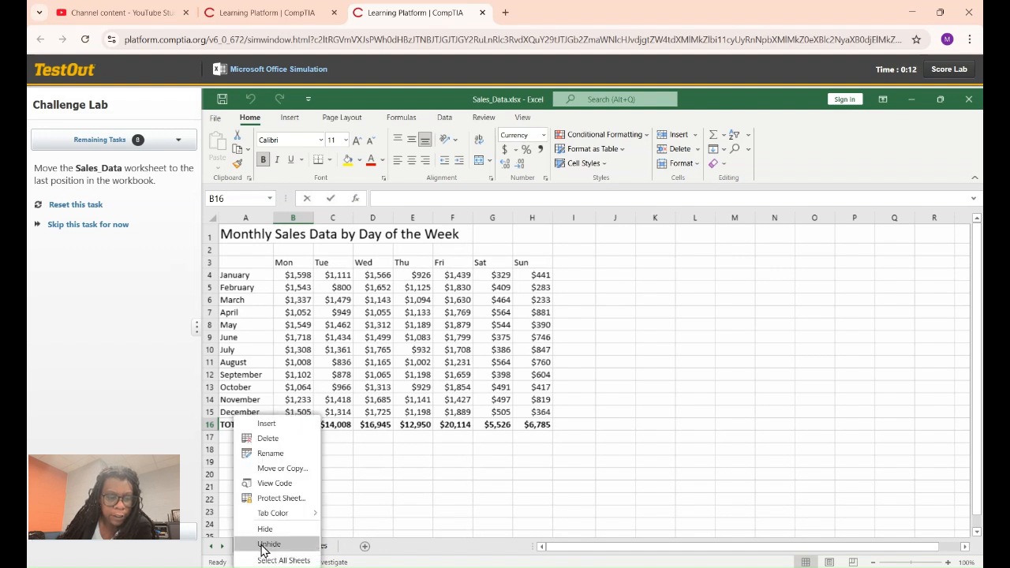
click(272, 470)
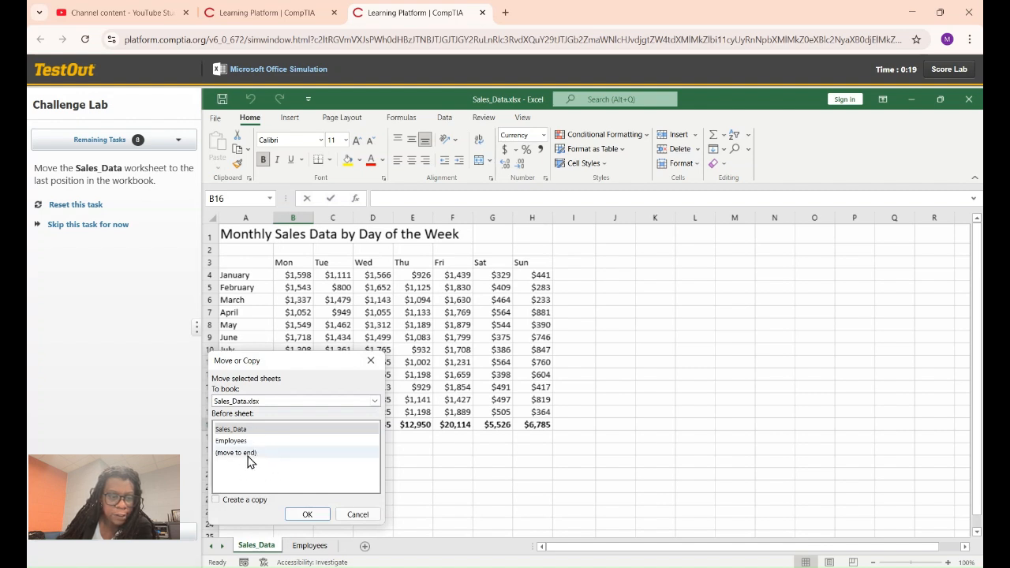
click(247, 455)
click(308, 515)
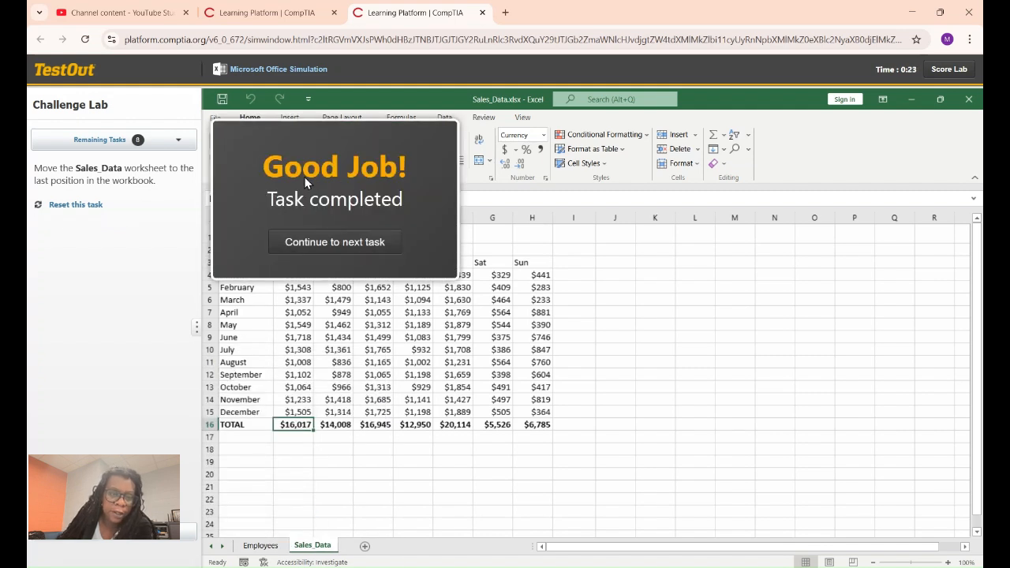
click(330, 243)
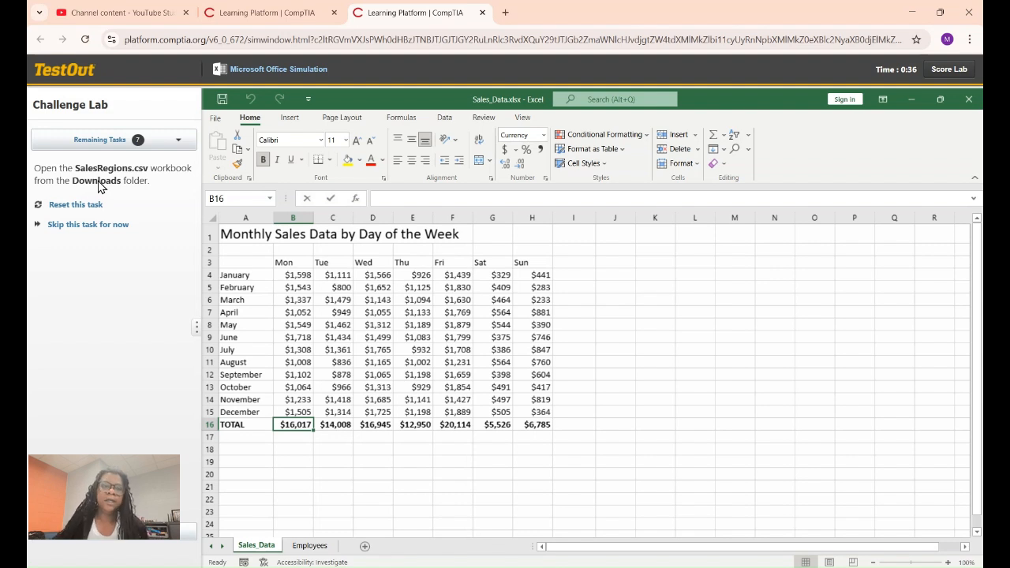
Open SalesRegions.csv from the Downloads folder, listing all file types, and continue to the following lab task
click(216, 118)
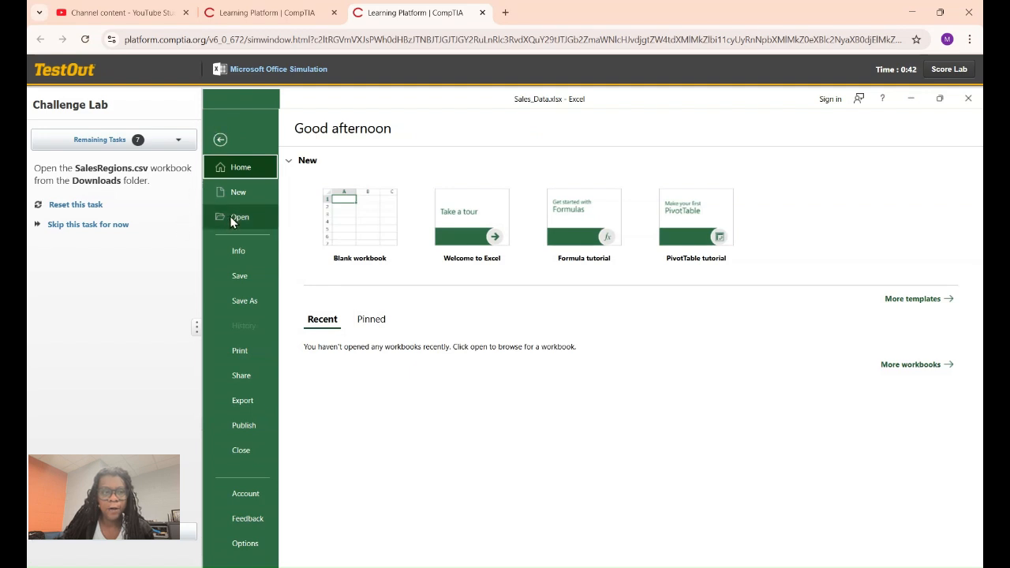
click(251, 218)
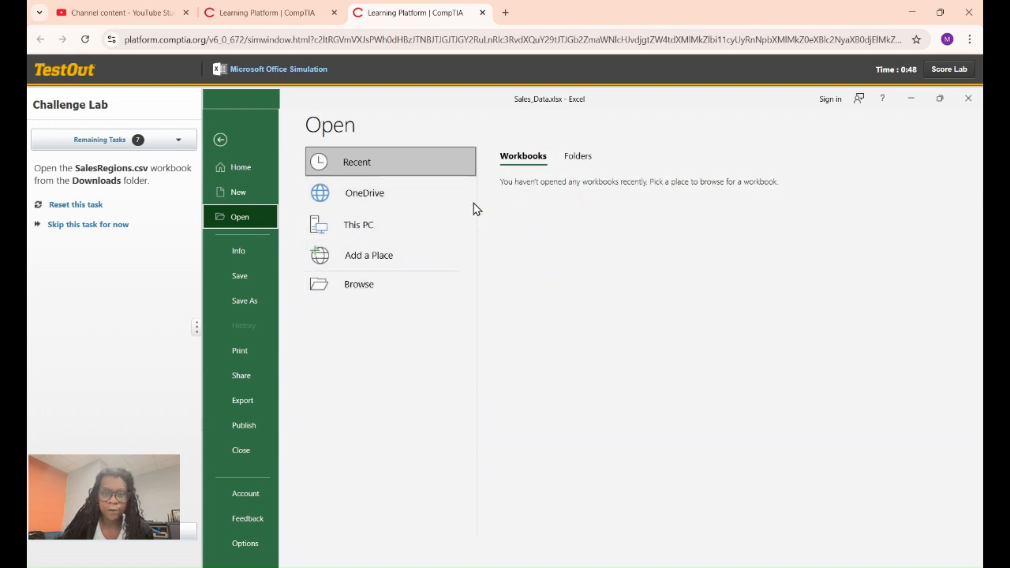
click(379, 231)
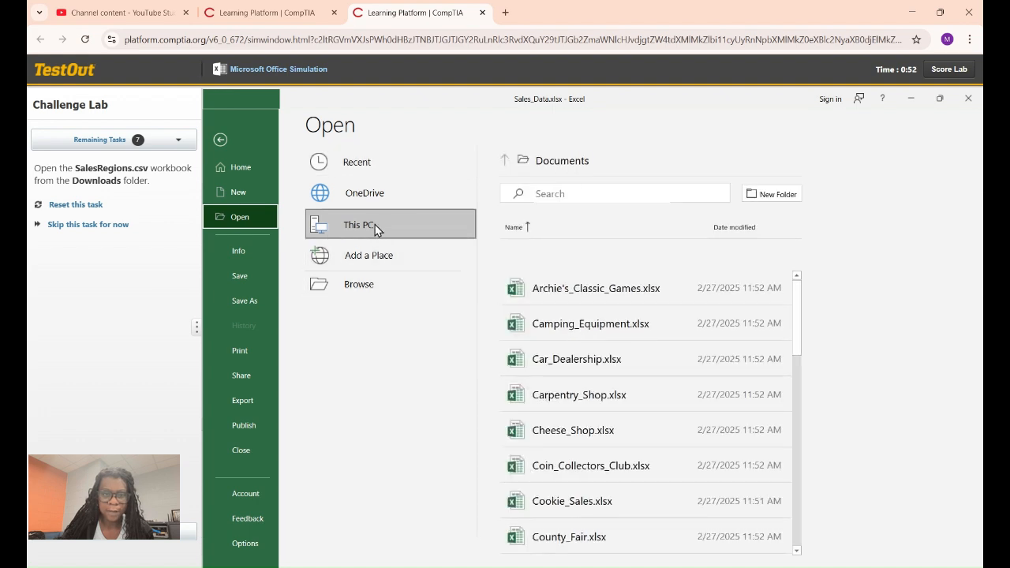
click(552, 161)
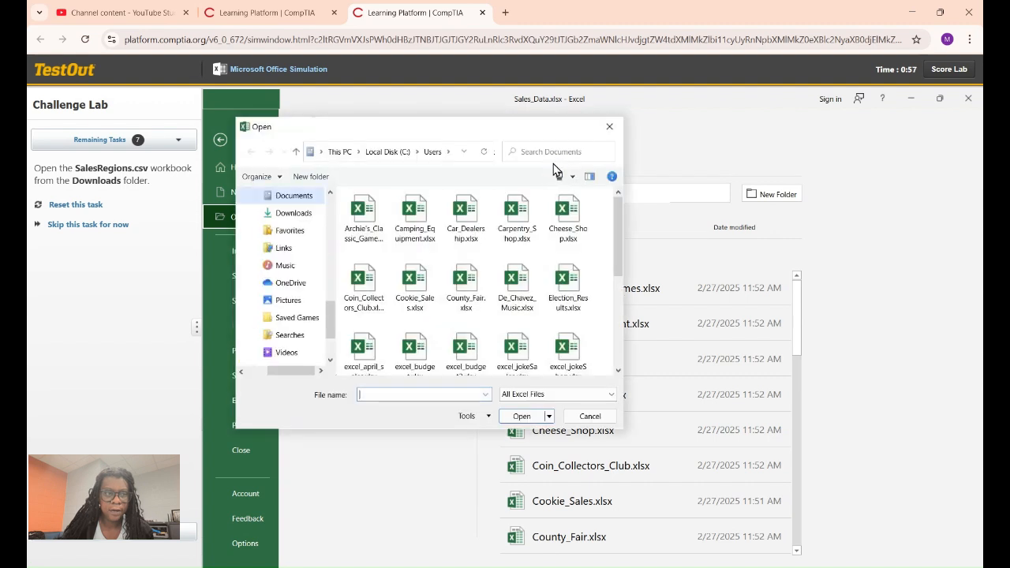
click(279, 219)
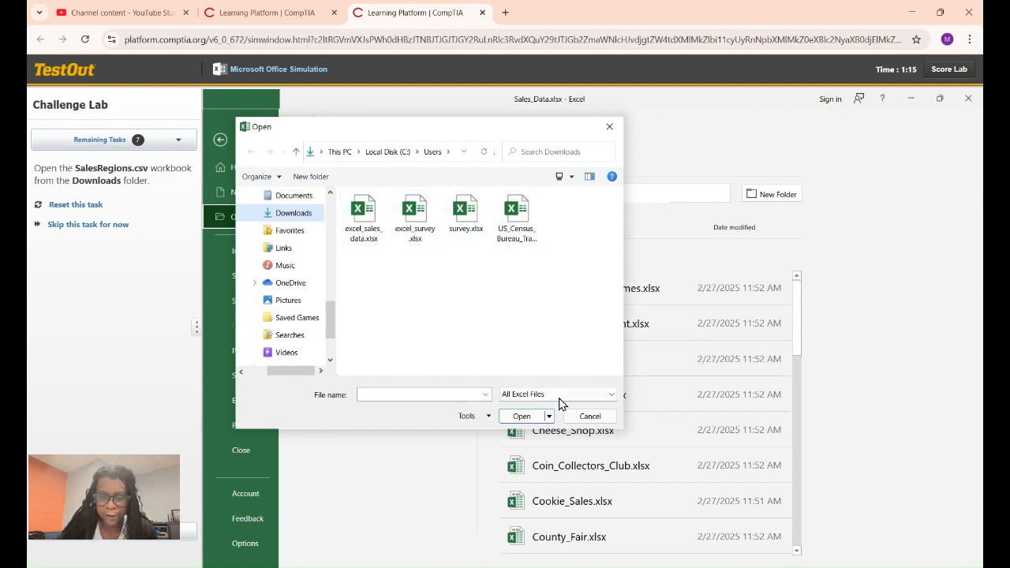
click(593, 397)
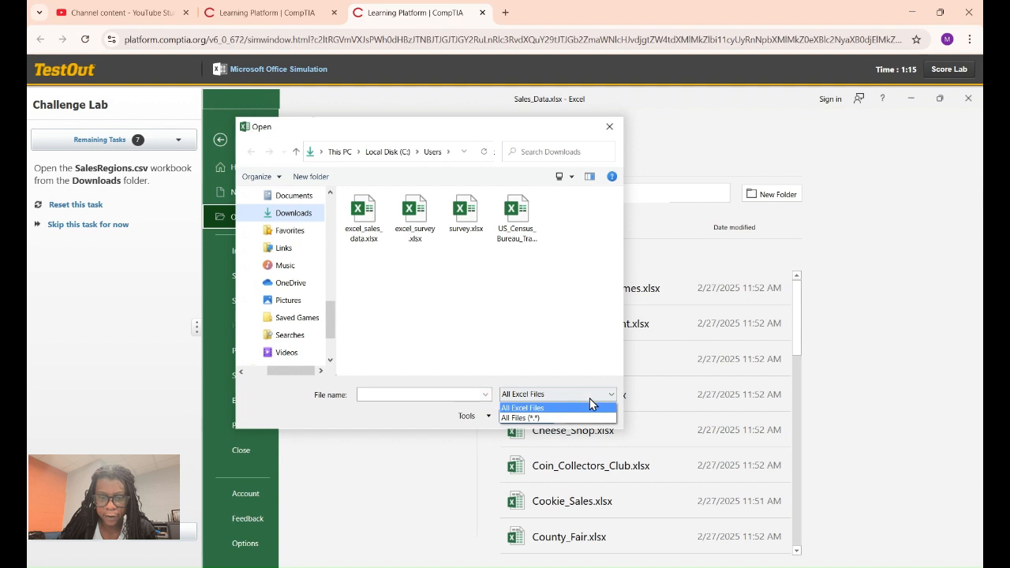
click(552, 418)
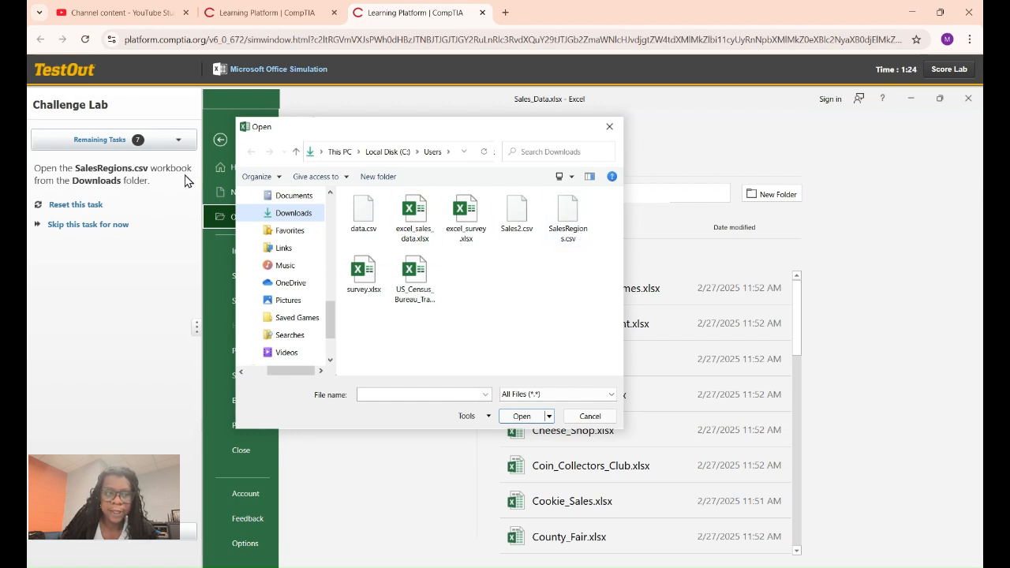
click(570, 218)
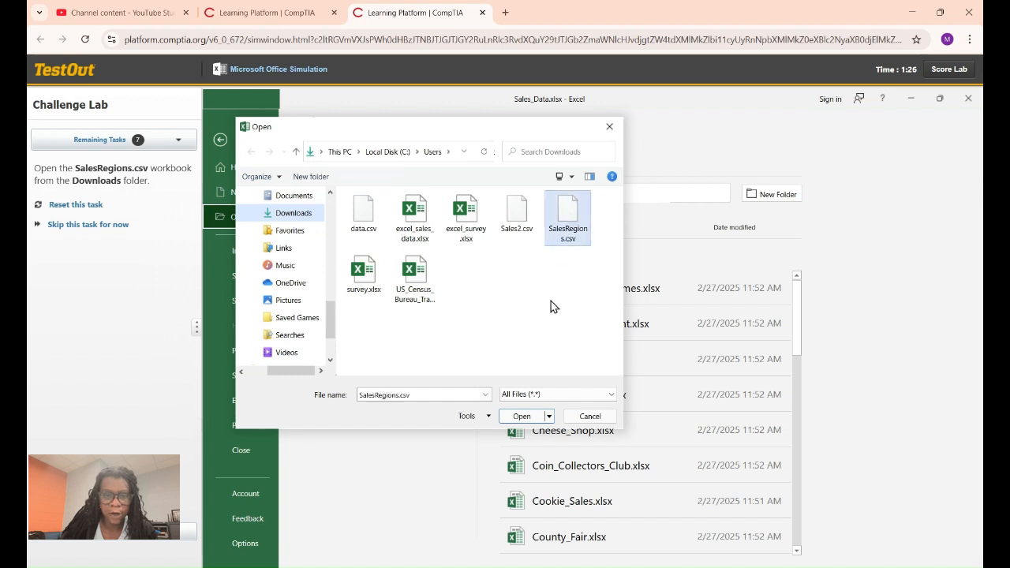
click(521, 417)
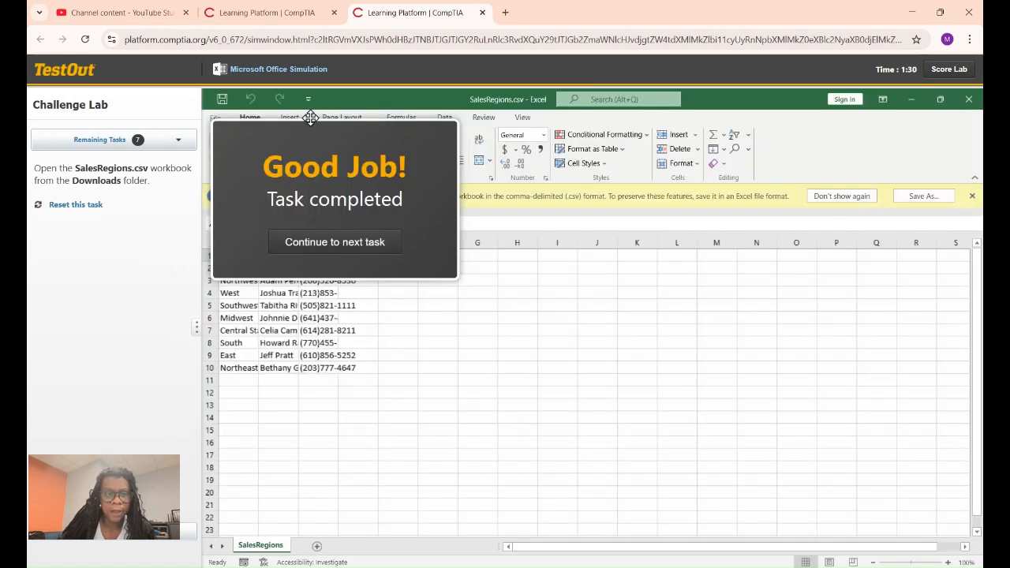
click(341, 251)
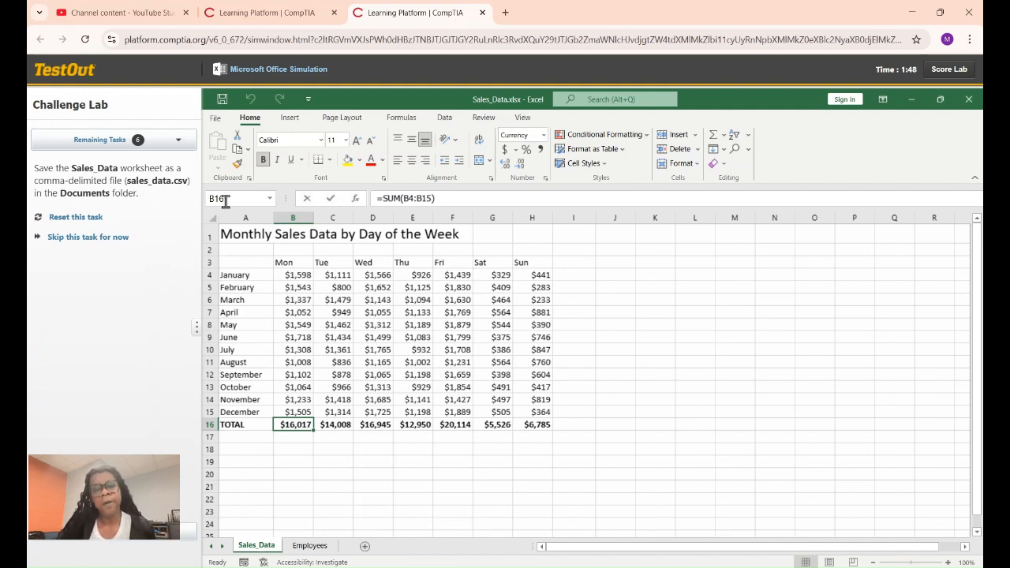
Save only the Sales_Data worksheet as a CSV (Comma delimited) file in the Documents folder, and continue to the following task
click(215, 120)
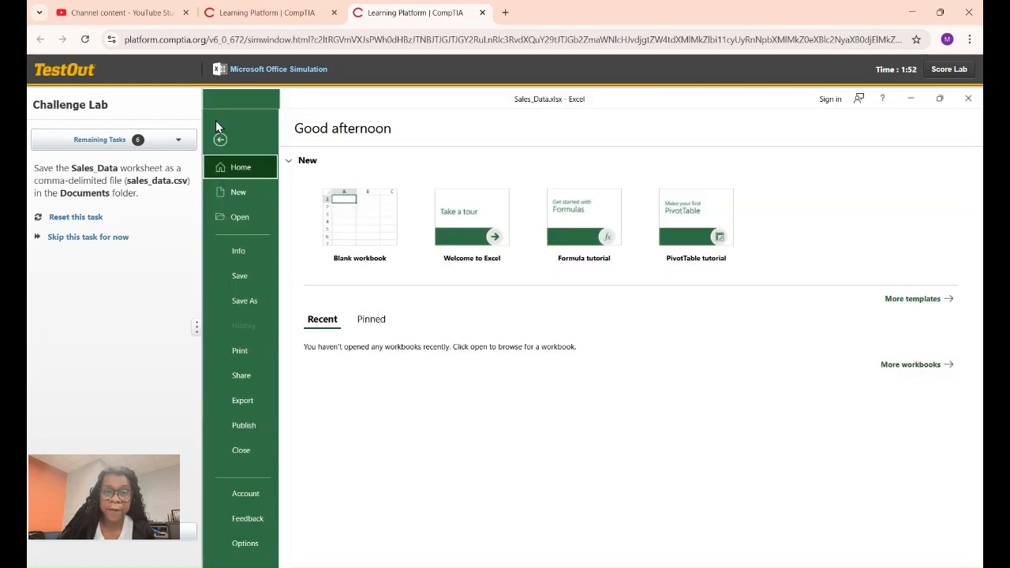
click(251, 300)
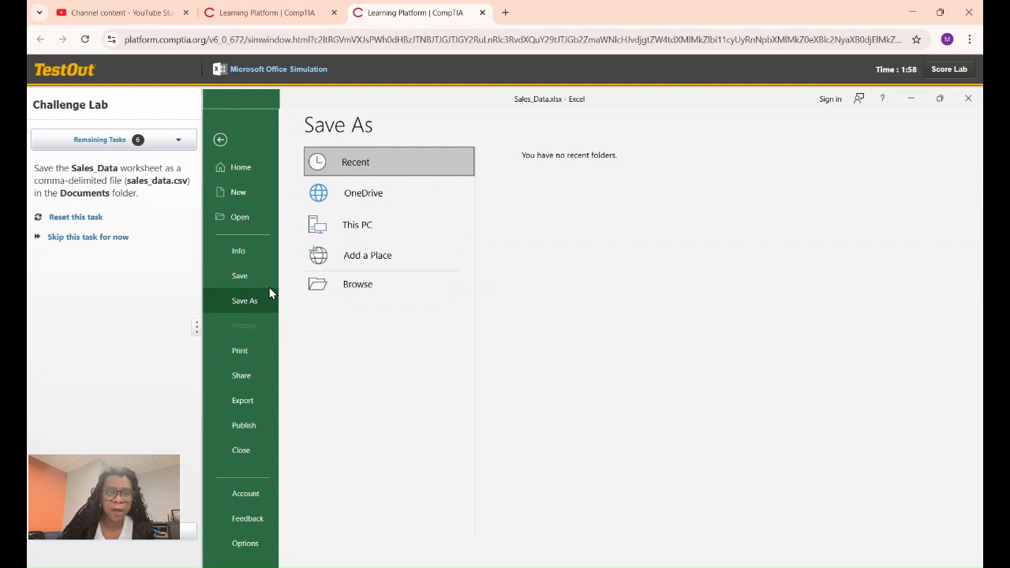
click(347, 236)
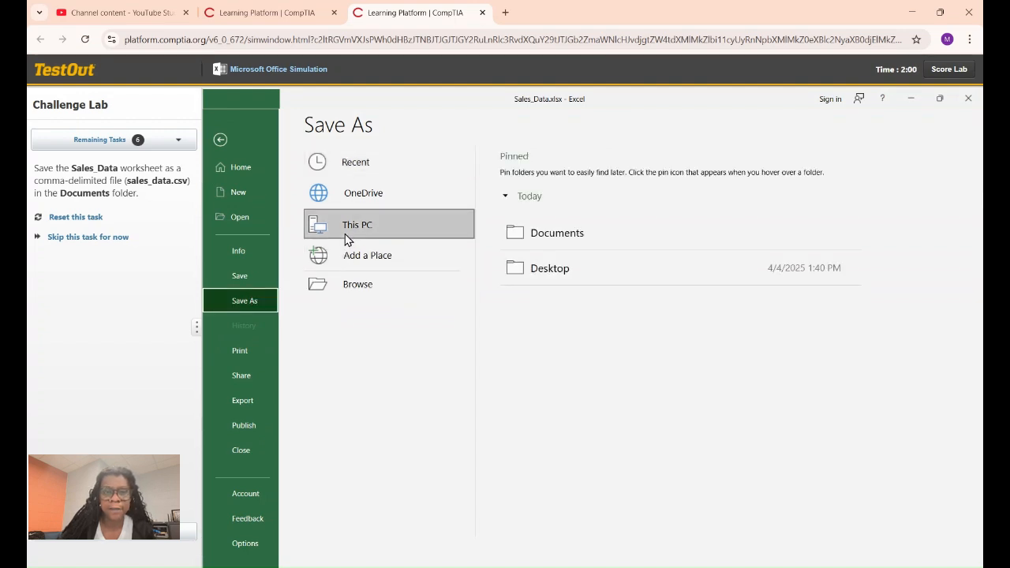
click(591, 245)
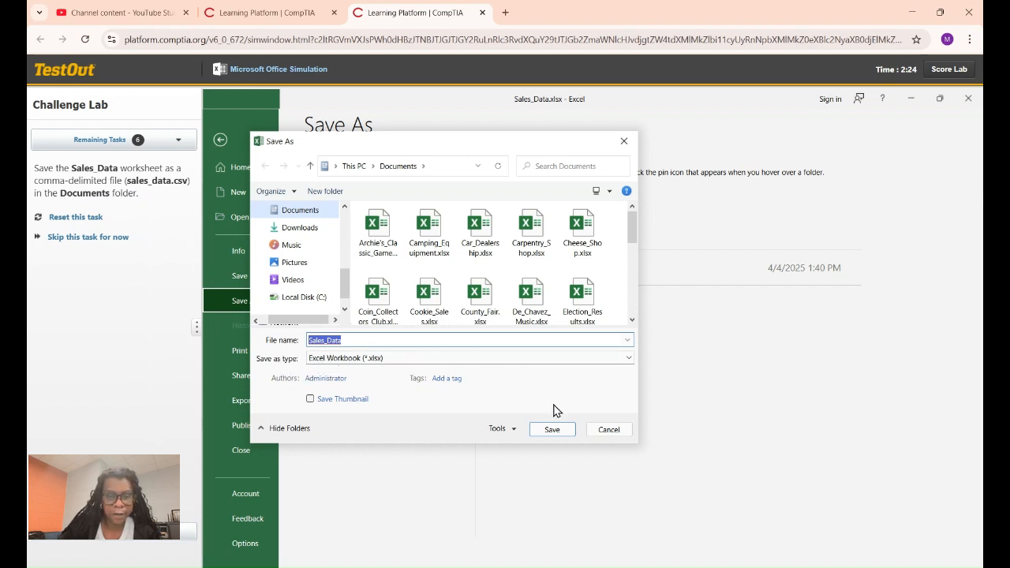
click(627, 360)
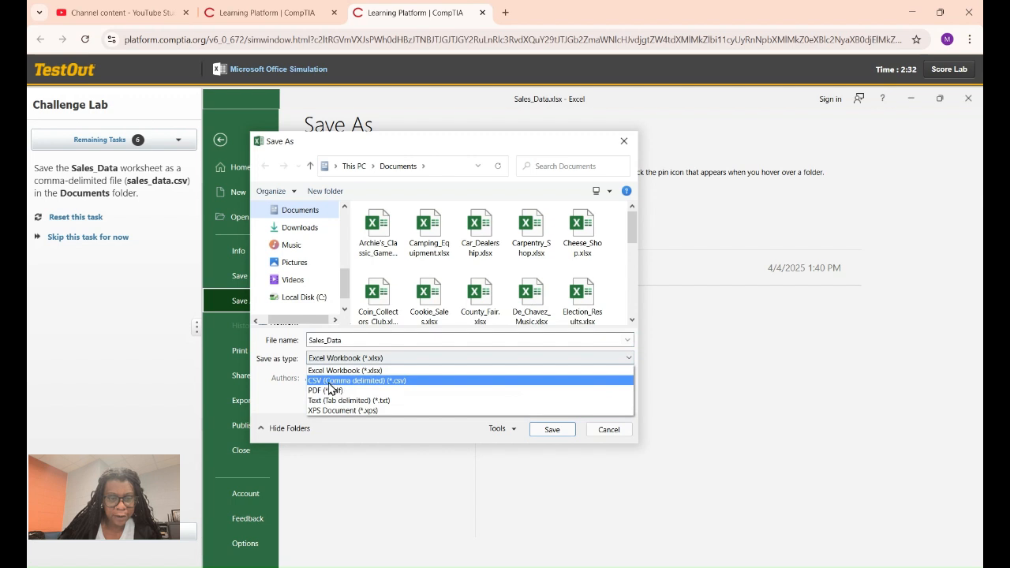
click(426, 381)
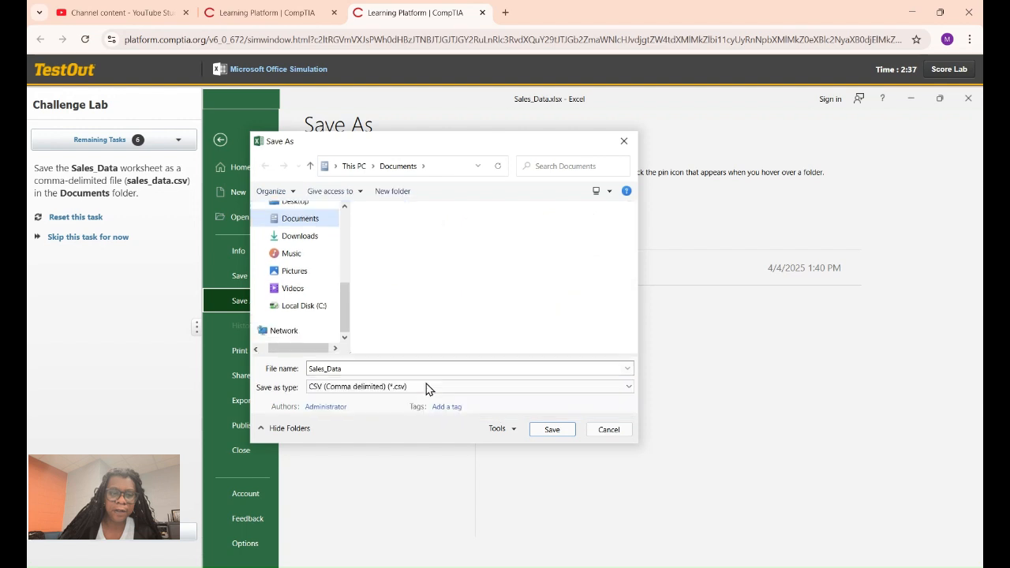
click(552, 430)
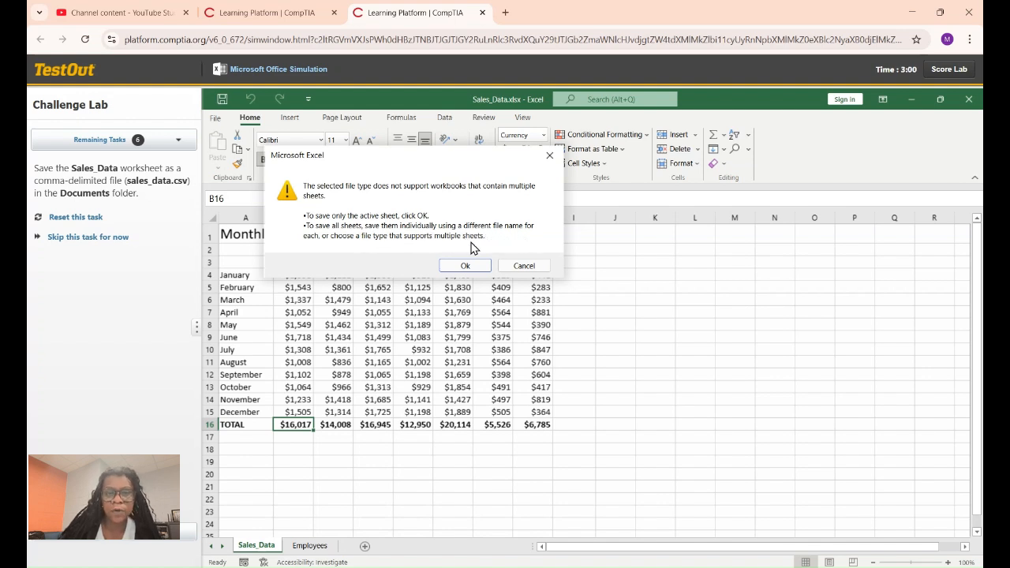
click(464, 266)
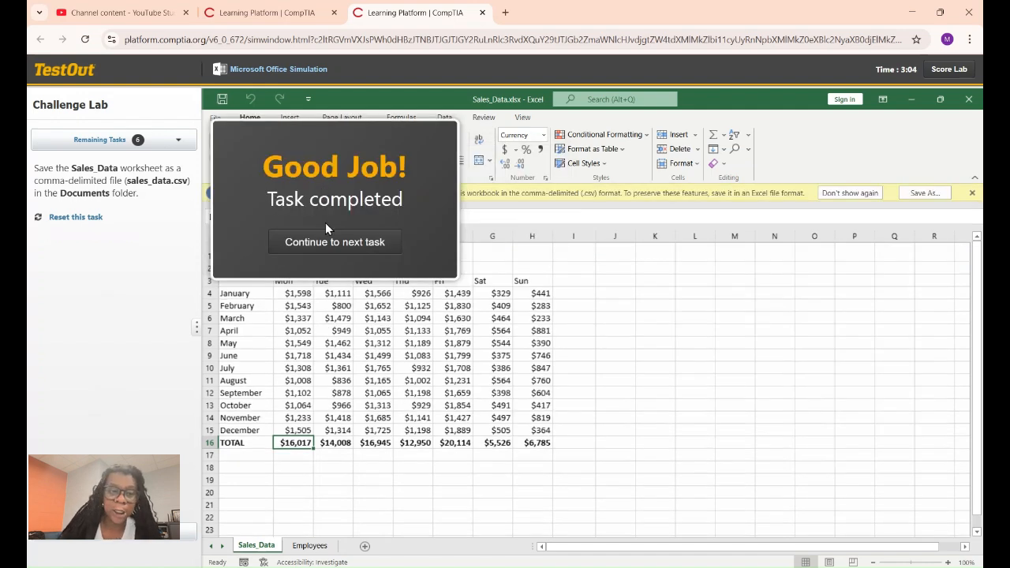
click(334, 242)
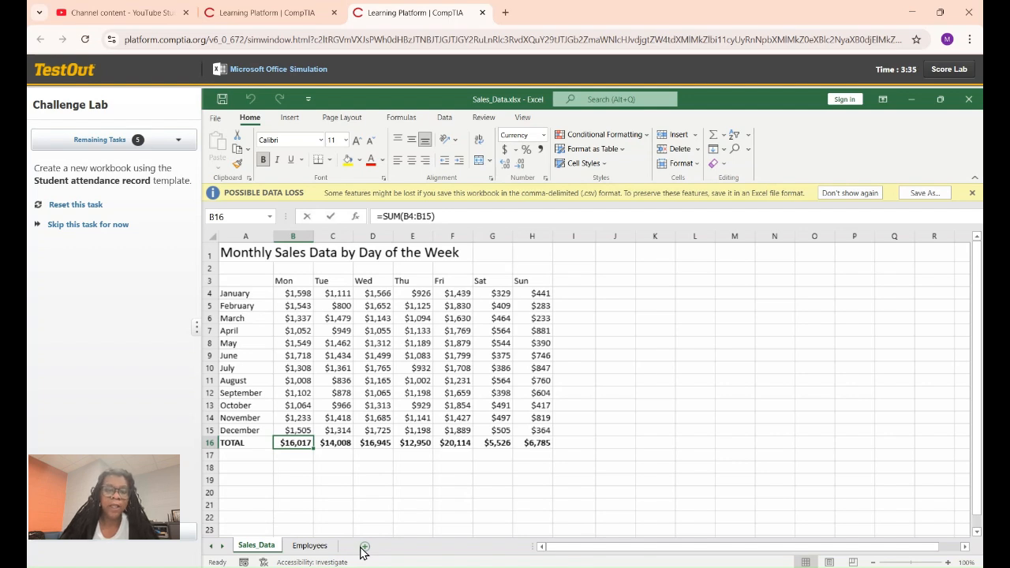
Create a new workbook from the Student attendance record template and continue to the following task
click(216, 120)
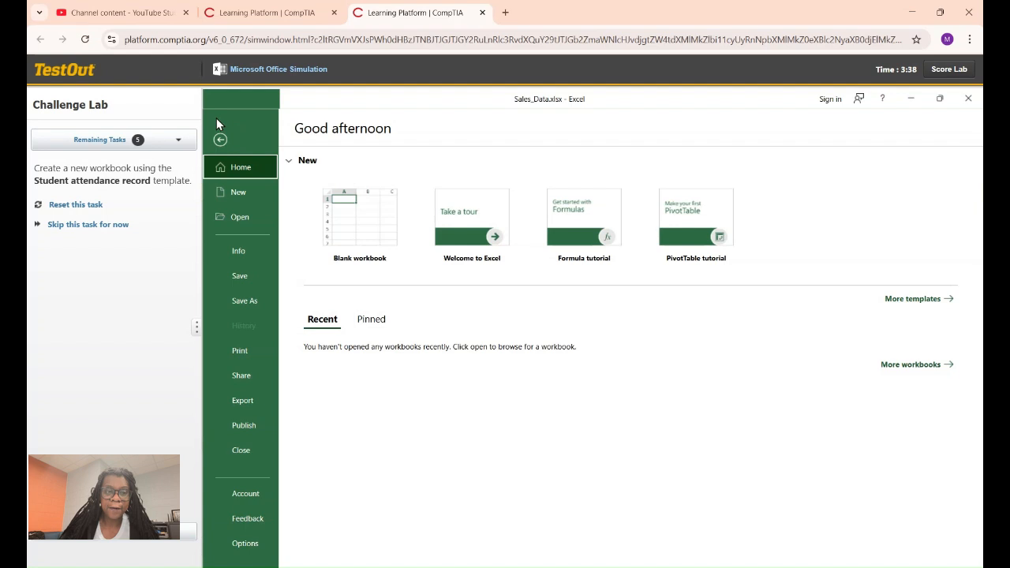
click(230, 196)
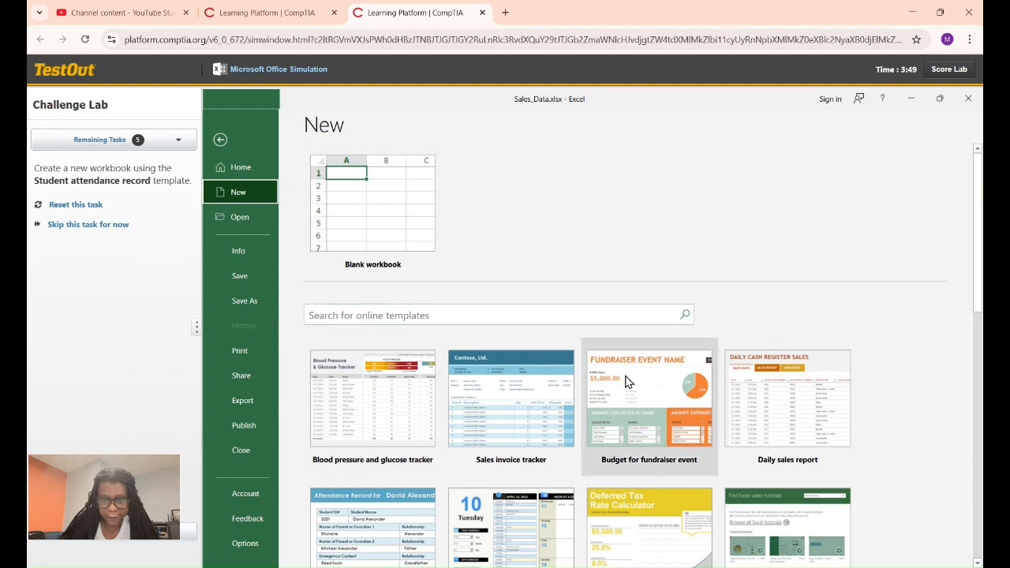
scroll(541, 419, down, 1)
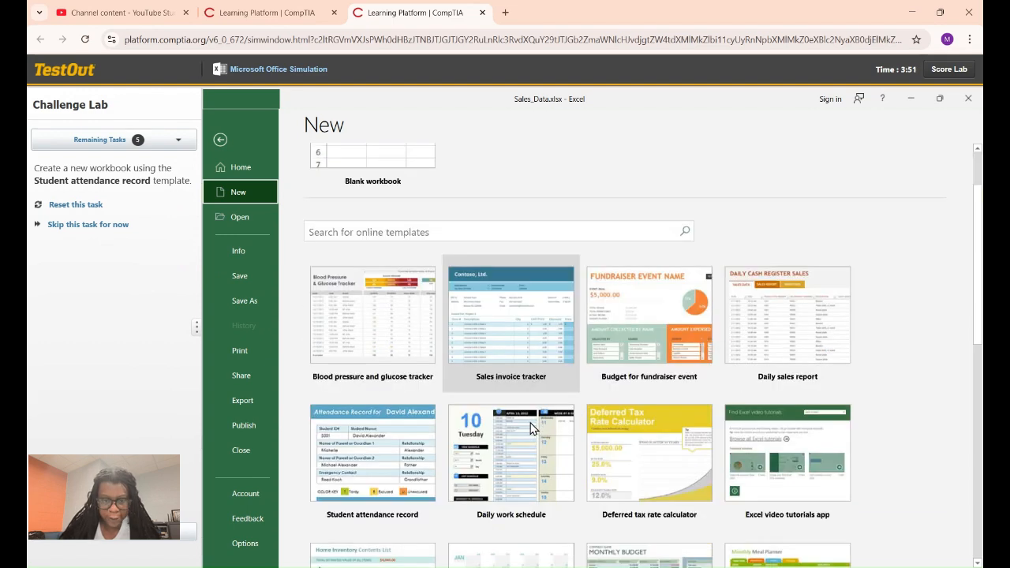
scroll(529, 428, down, 1)
scroll(517, 428, down, 1)
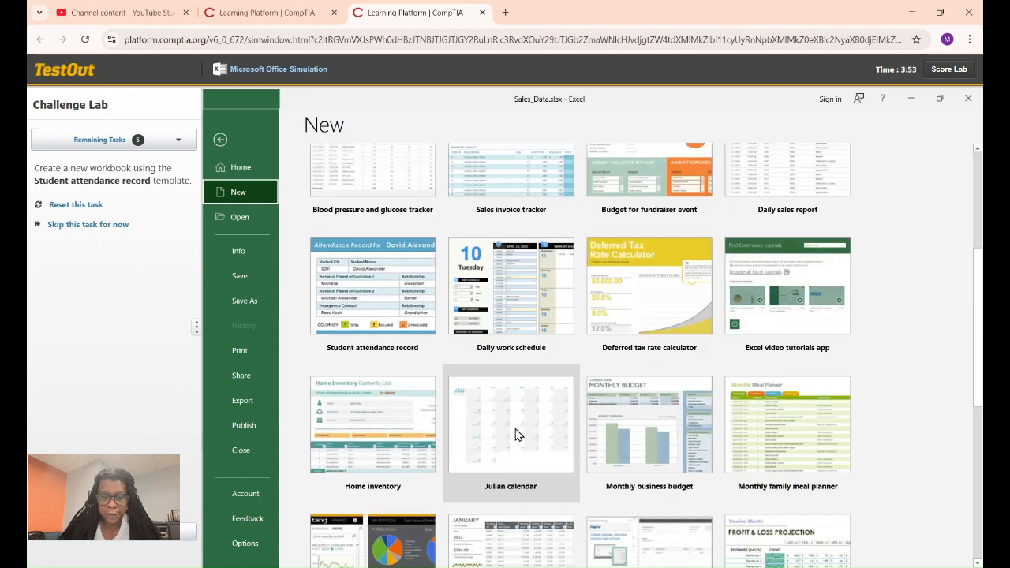
scroll(639, 433, down, 1)
scroll(663, 414, down, 1)
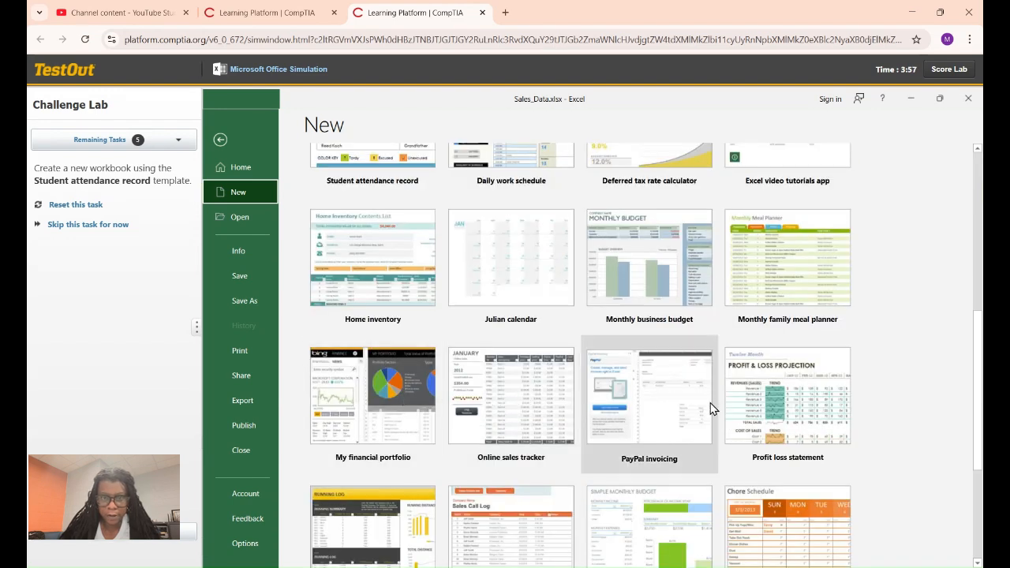
scroll(370, 269, up, 1)
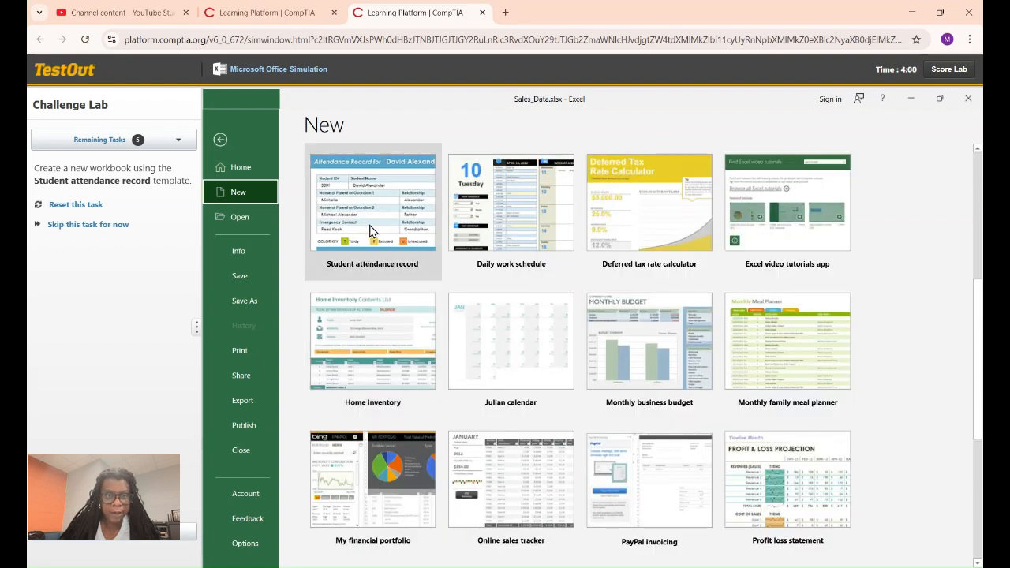
click(363, 241)
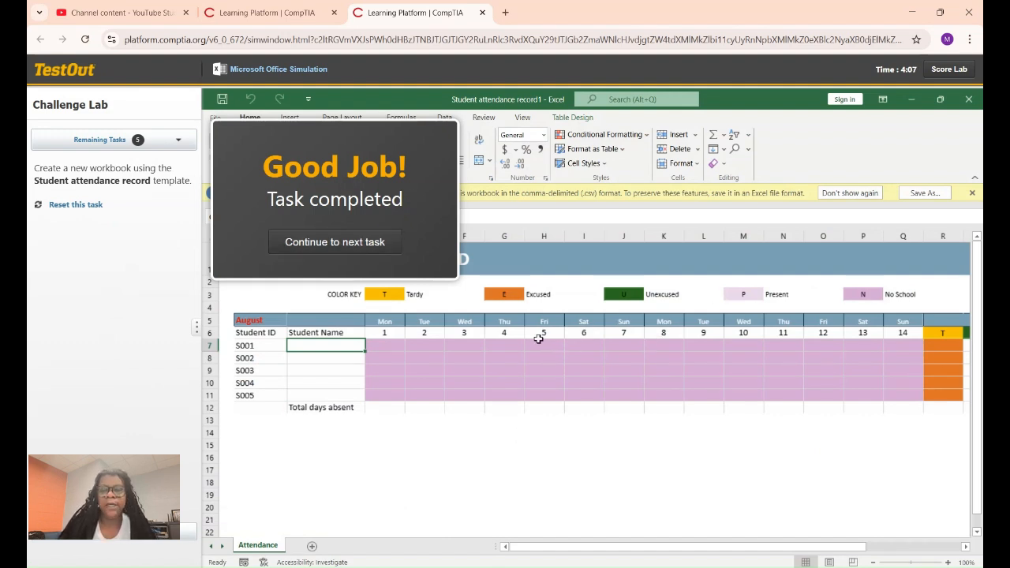
click(353, 246)
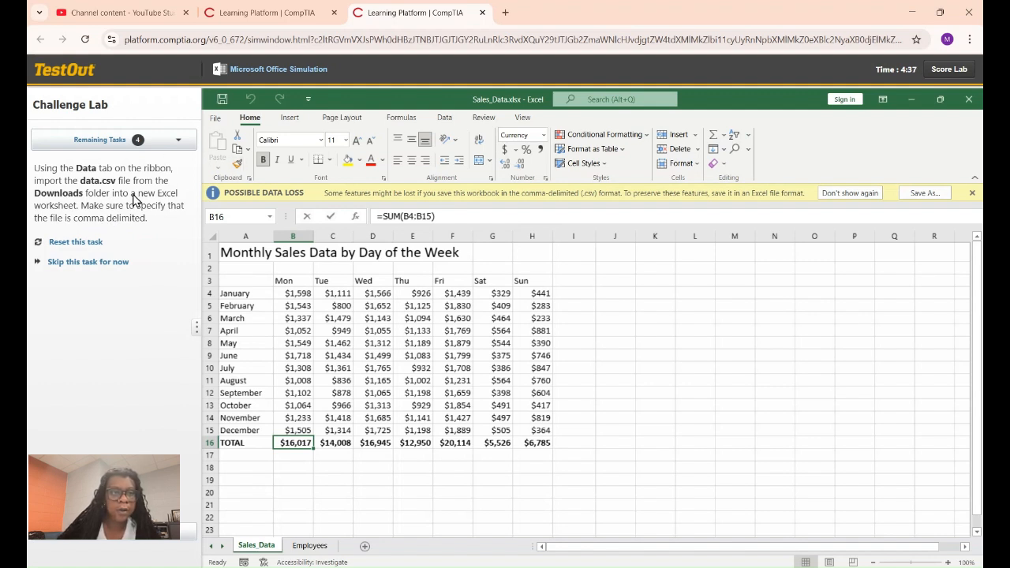
Start a text/CSV data import and select data.csv in the Downloads folder
click(443, 119)
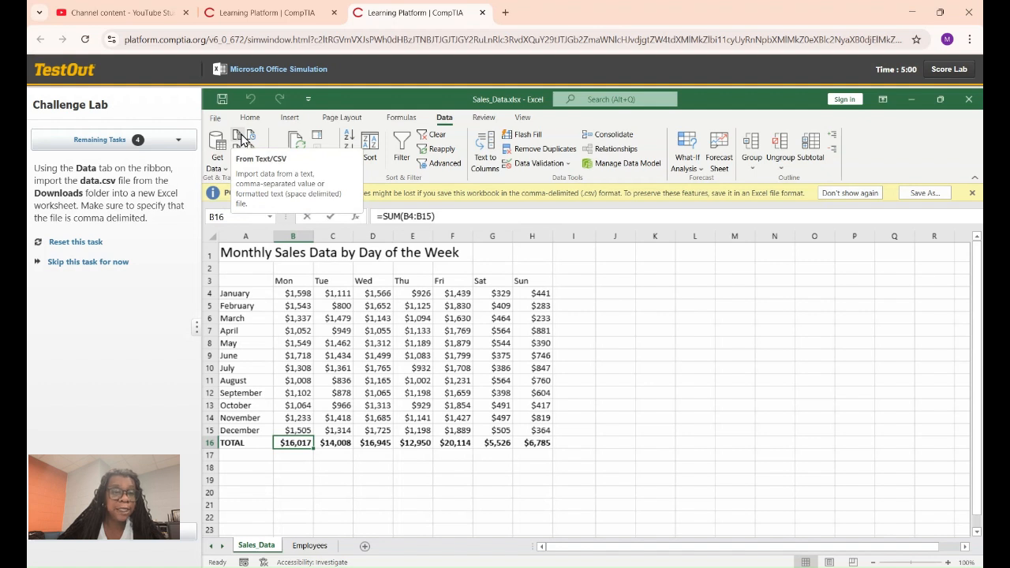
click(243, 139)
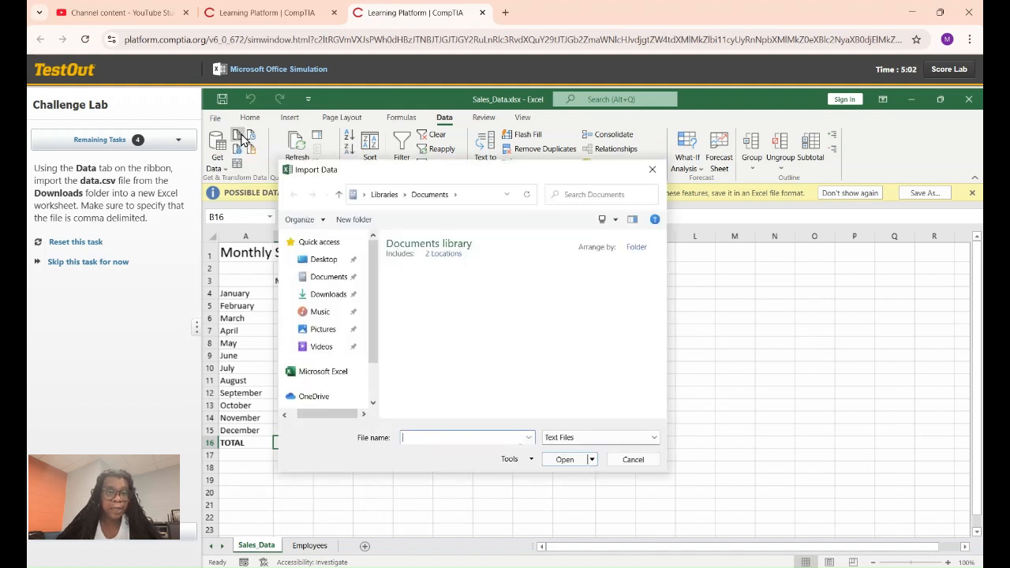
click(329, 295)
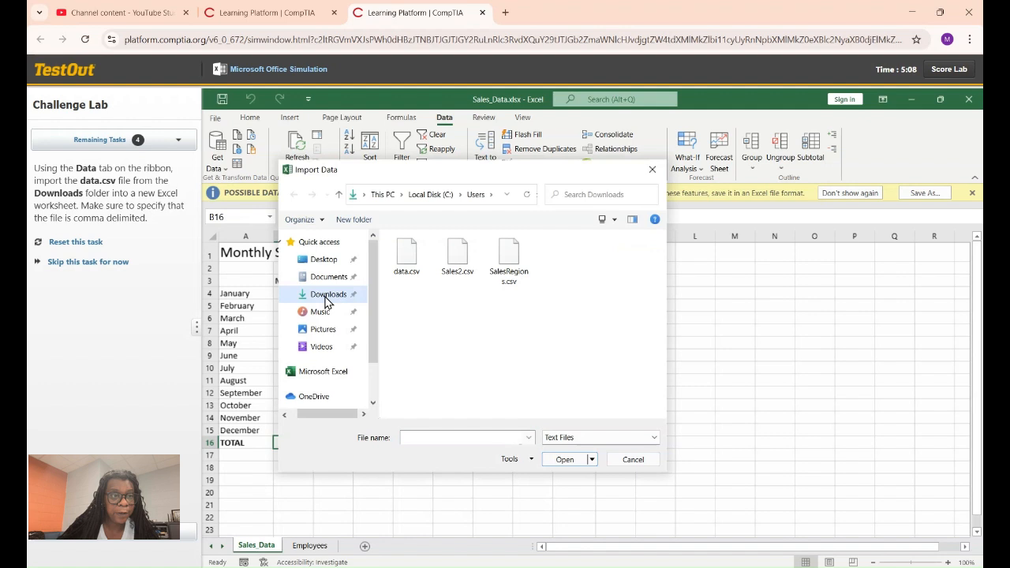
click(407, 271)
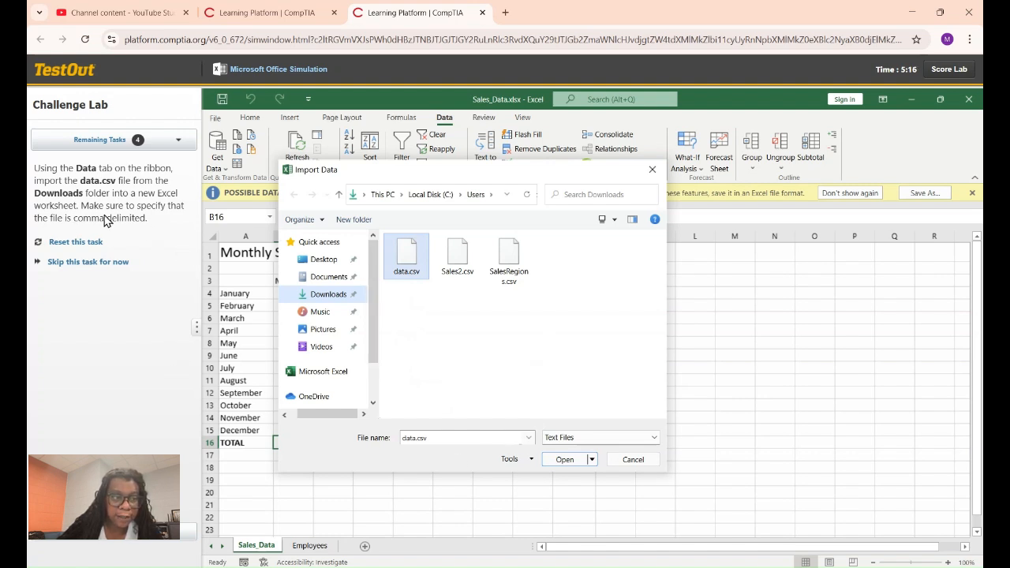
click(528, 439)
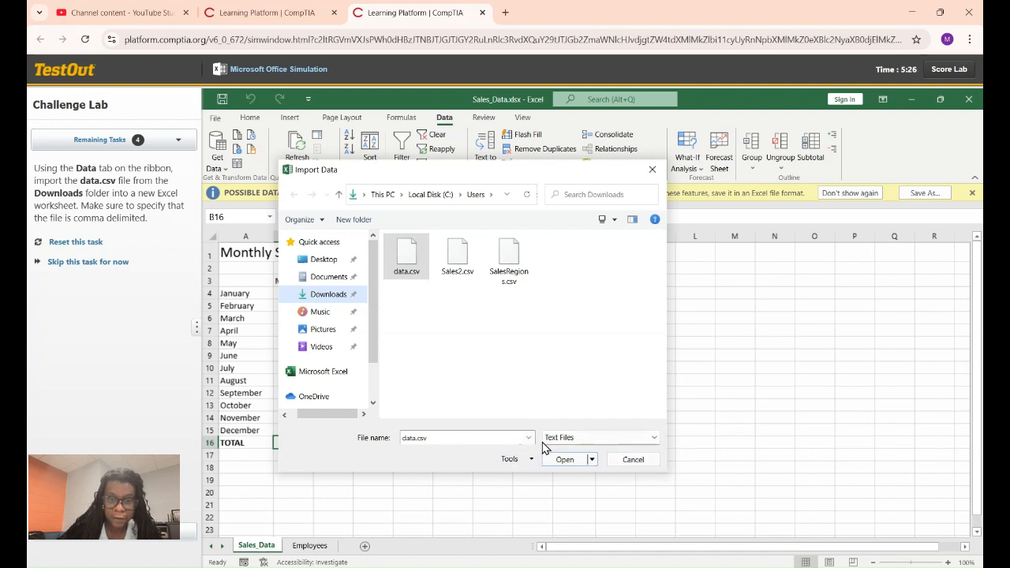
click(654, 438)
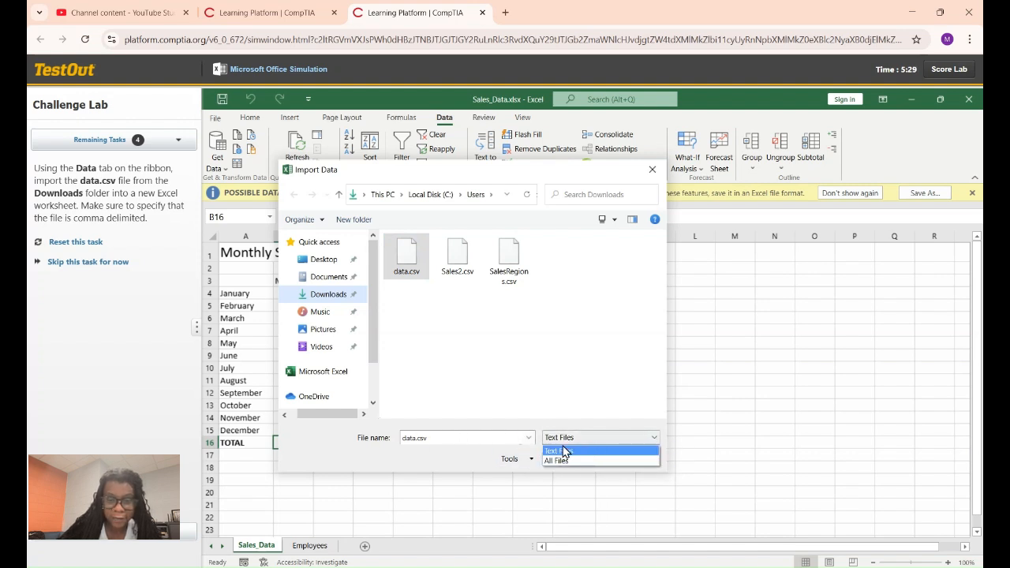
click(512, 407)
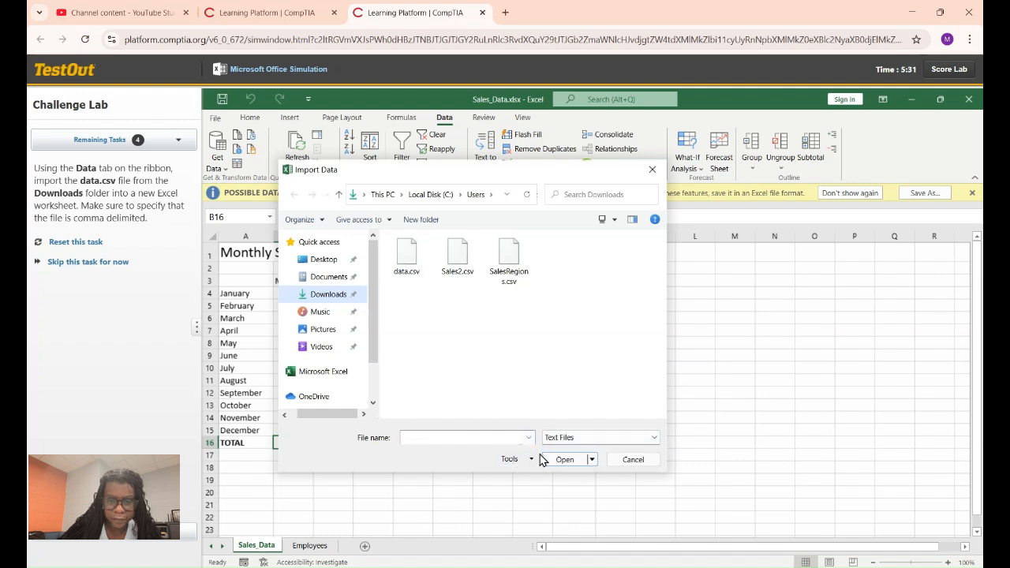
click(591, 459)
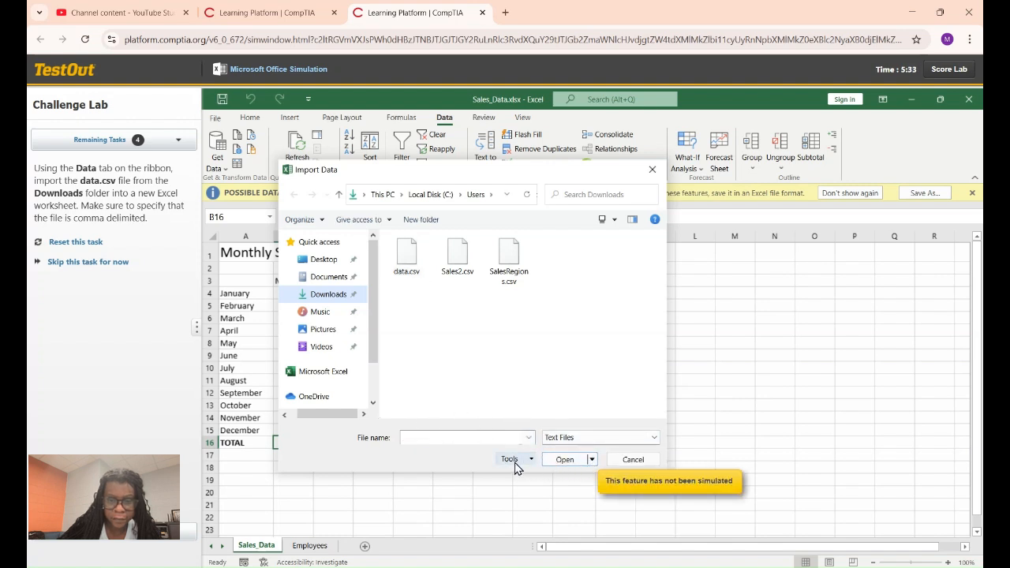
Import data.csv with the Comma delimiter, load it into a new worksheet, and continue to the following lab task
click(406, 260)
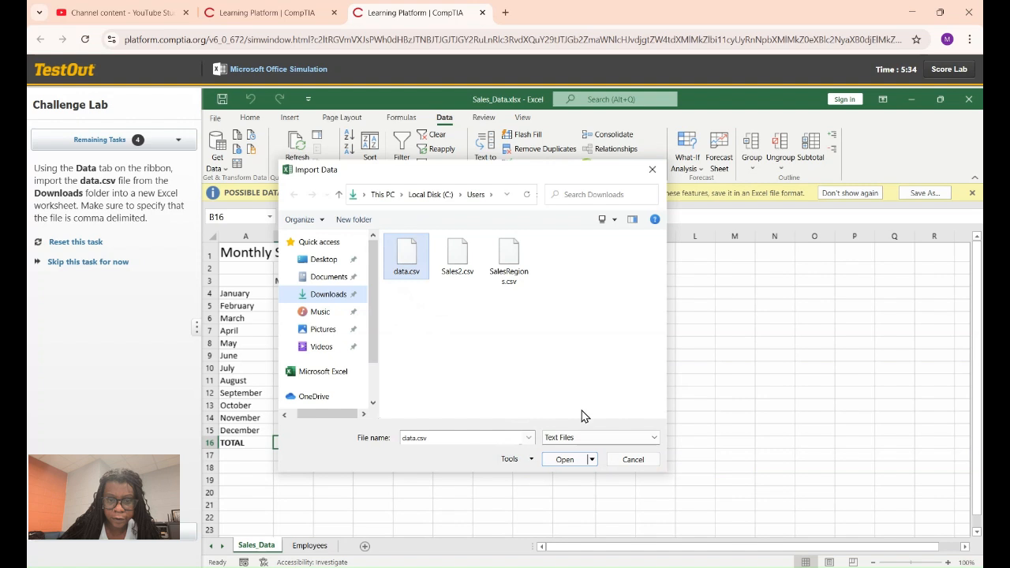
click(528, 439)
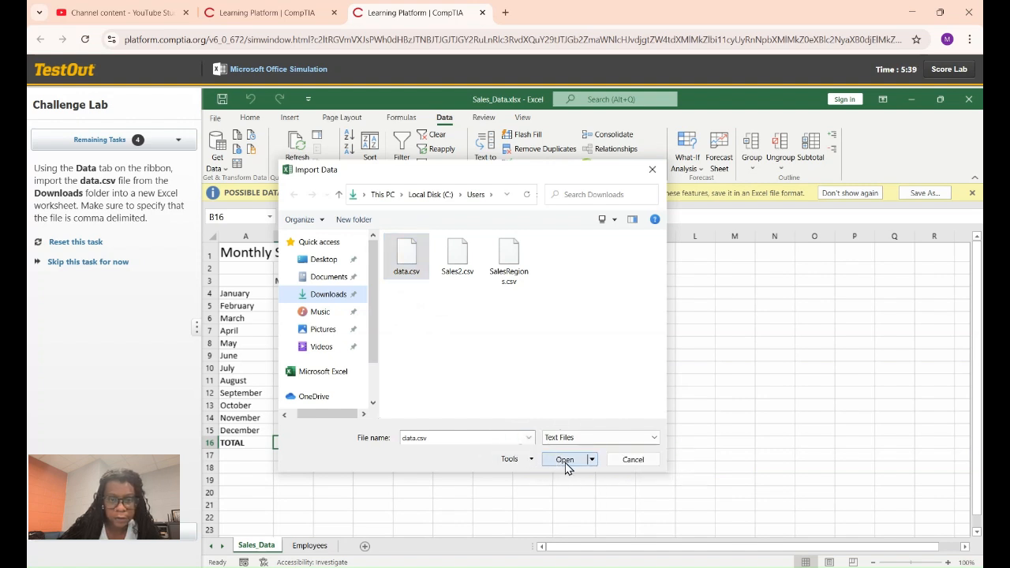
click(593, 467)
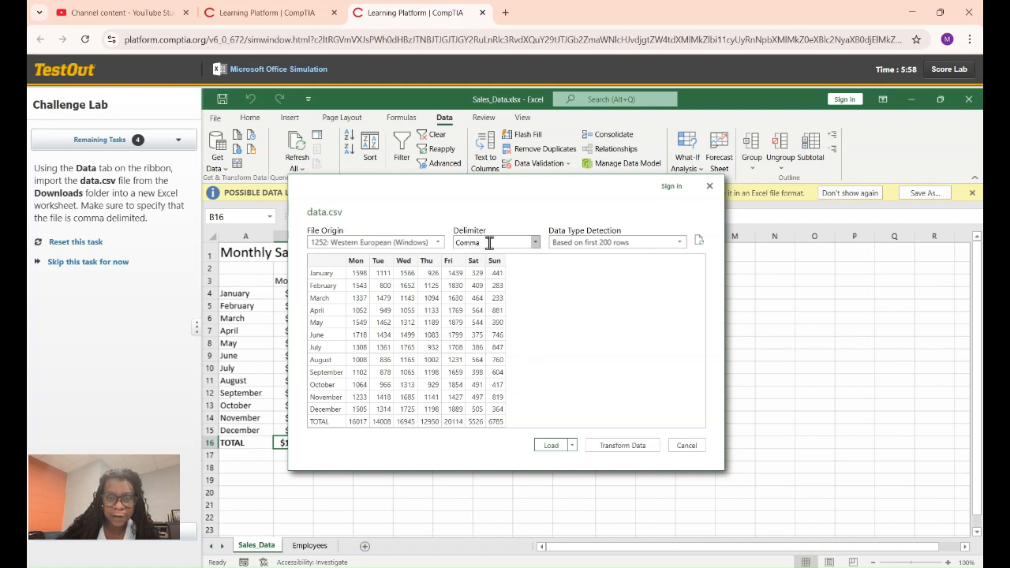
click(552, 455)
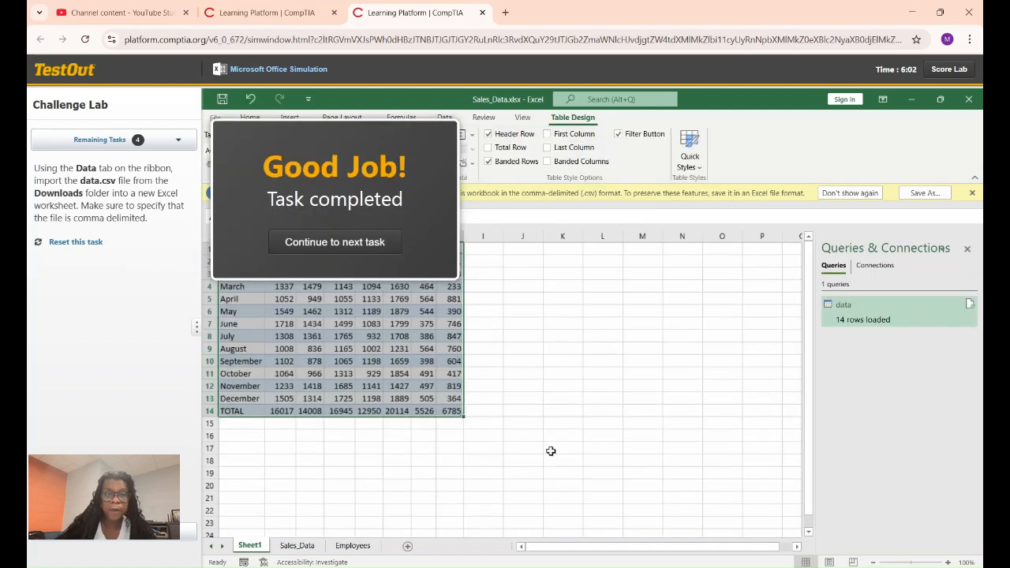
click(319, 245)
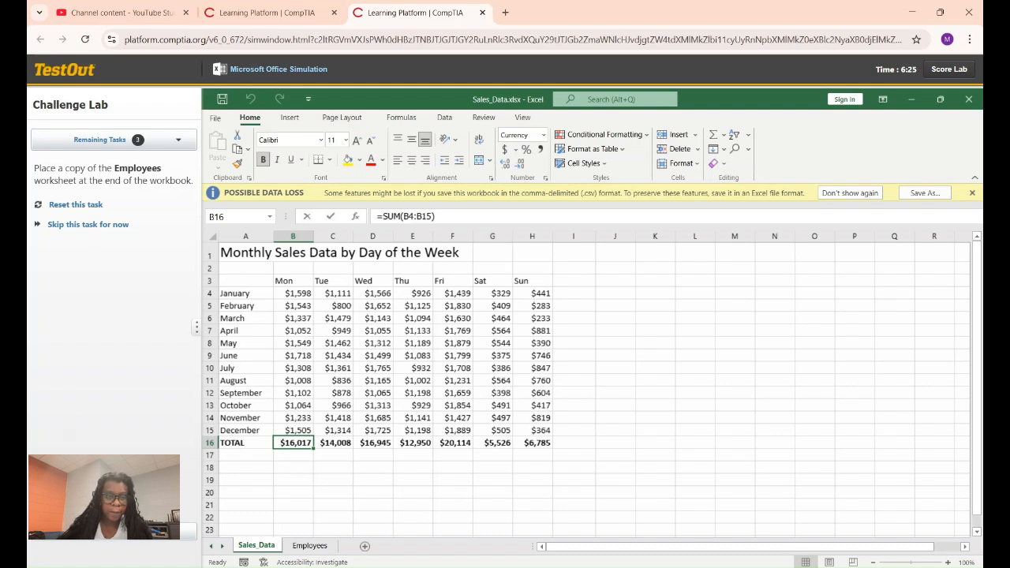
Switch from the Sales_Data worksheet to the Employees worksheet
click(310, 549)
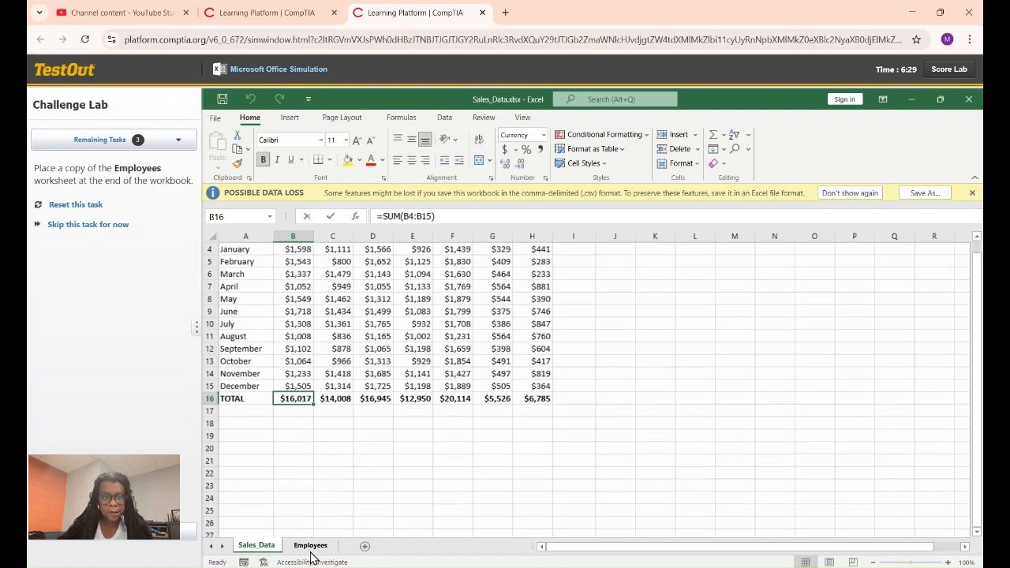
click(257, 548)
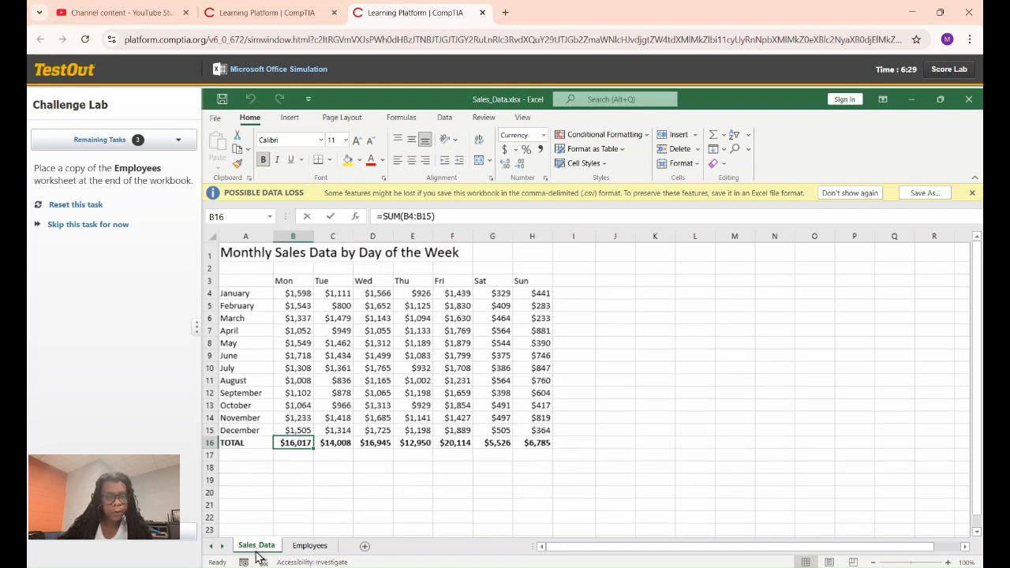
click(307, 547)
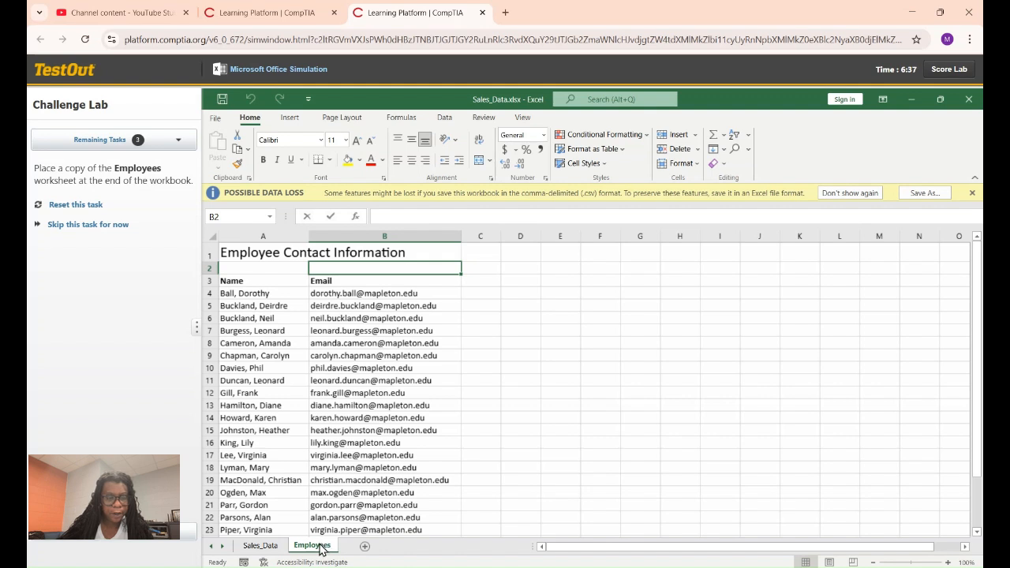
right_click(318, 546)
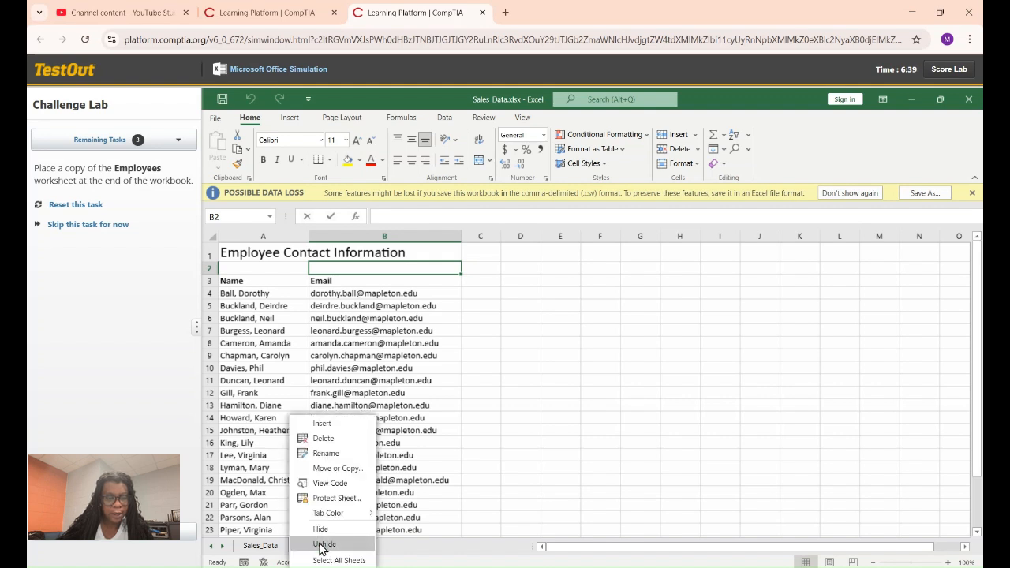
click(335, 471)
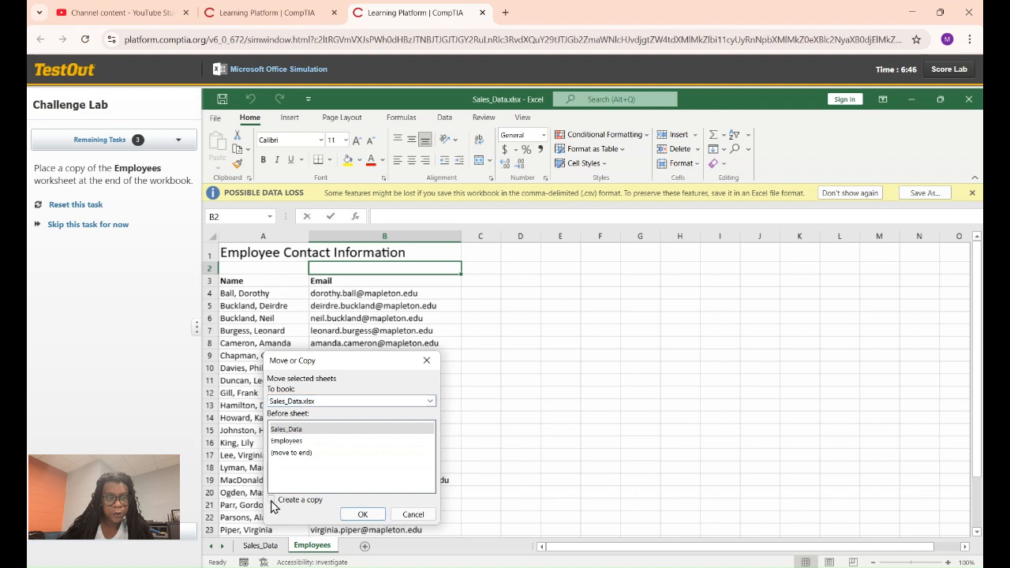
click(285, 442)
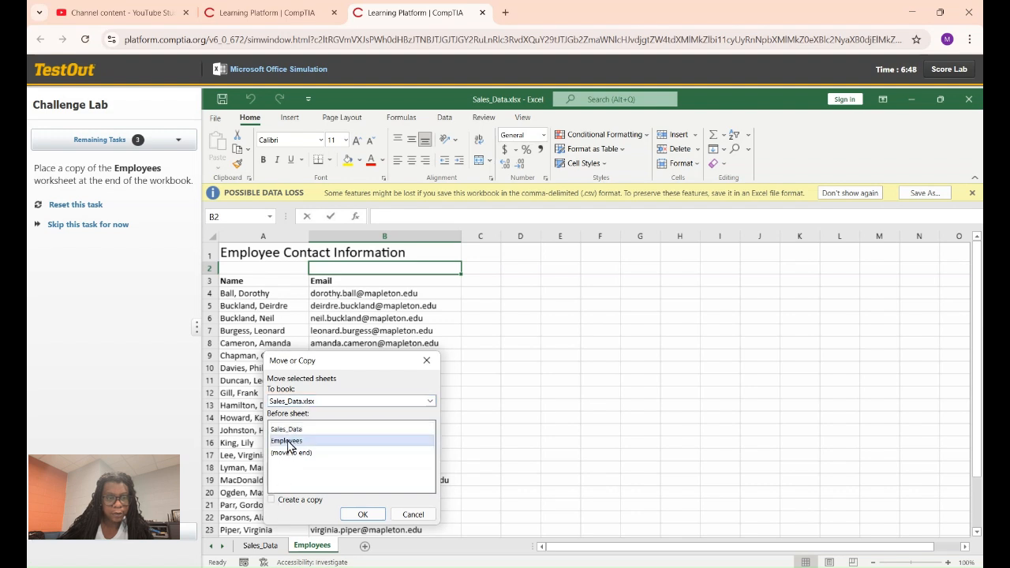
click(272, 500)
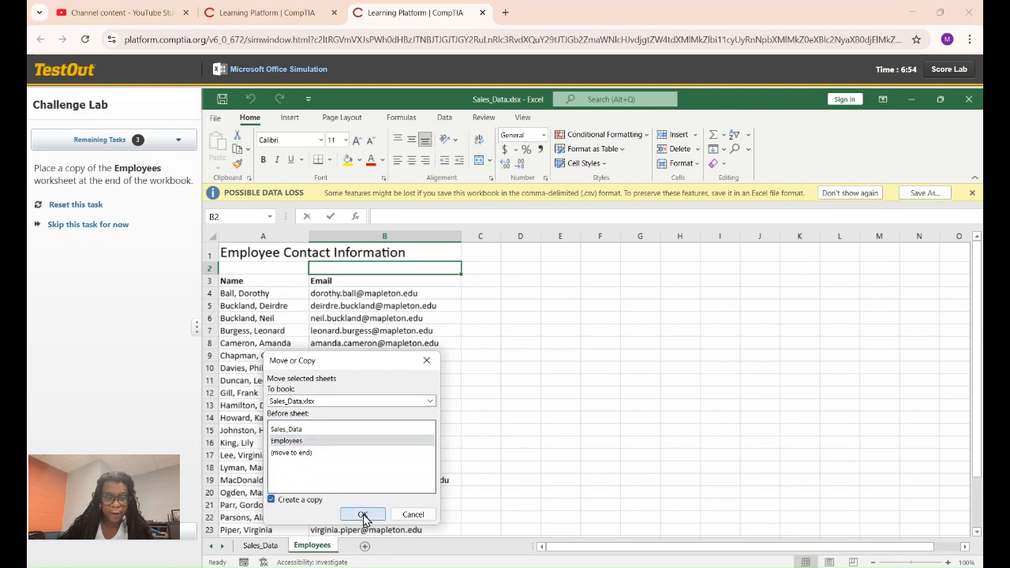
click(292, 455)
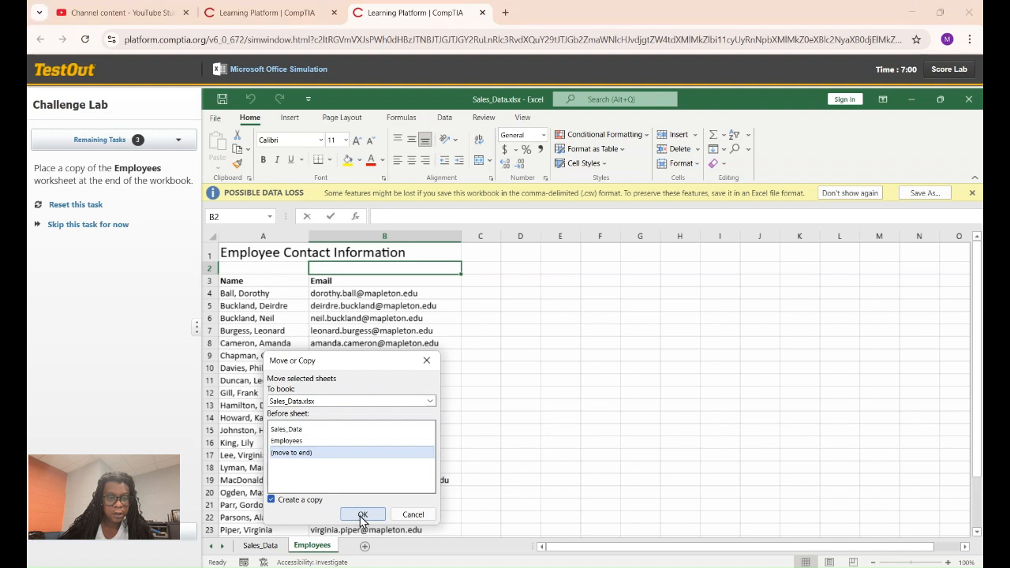
click(307, 442)
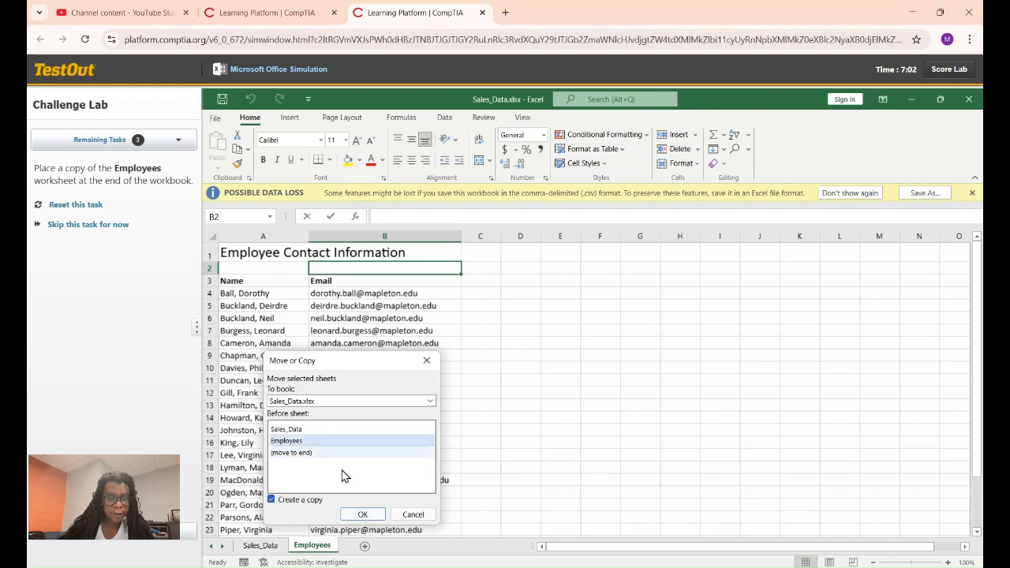
click(425, 362)
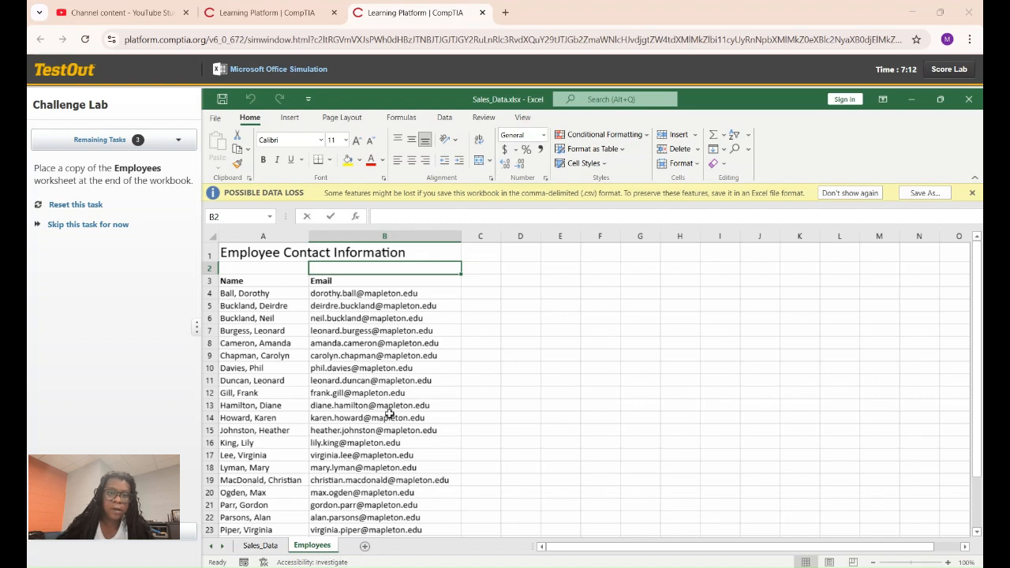
Place a copy of the Employees worksheet at the end of the Sales_Data.xlsx workbook and continue to the following task
scroll(389, 413, down, 4)
scroll(331, 512, up, 4)
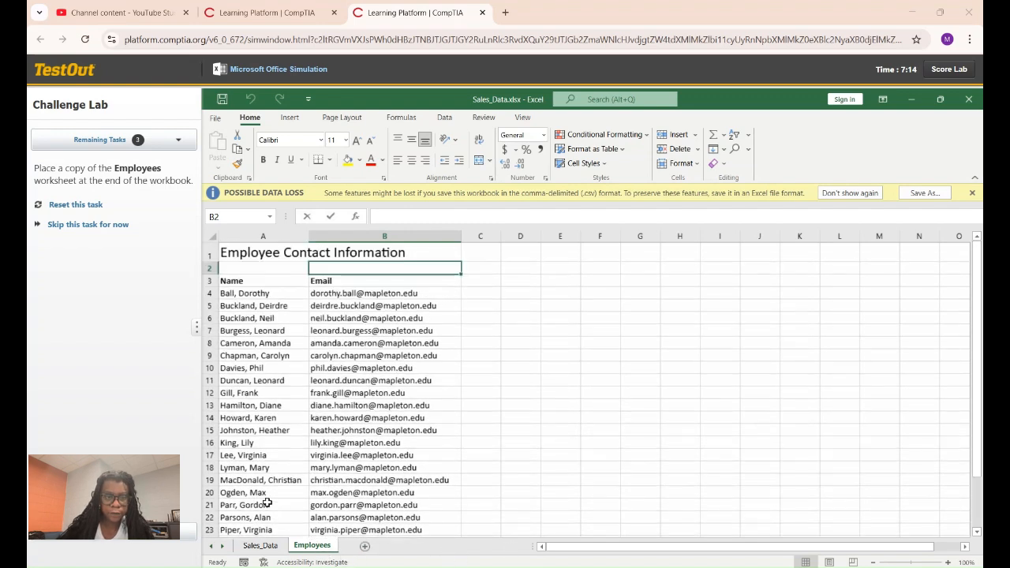
right_click(323, 545)
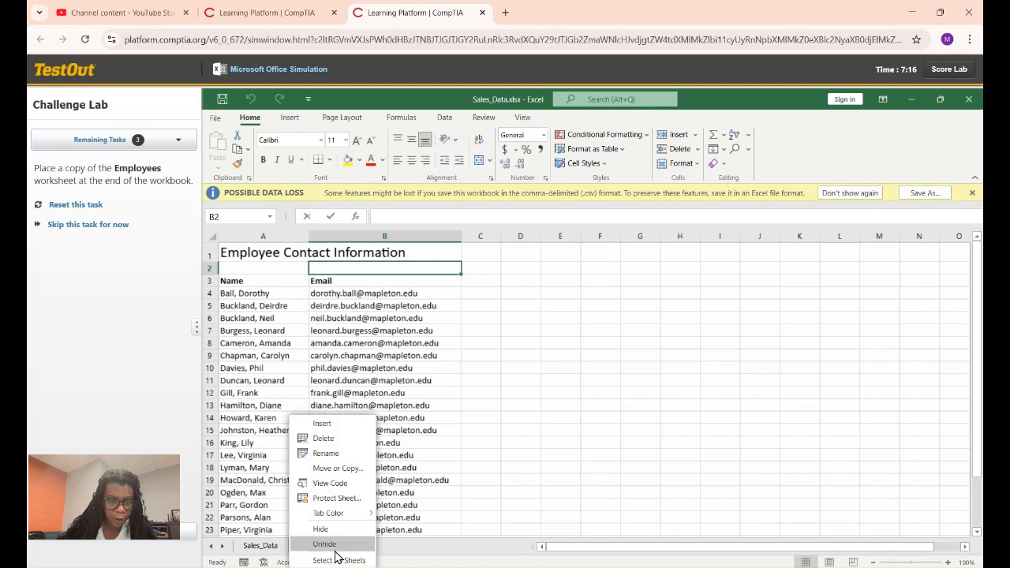
click(335, 468)
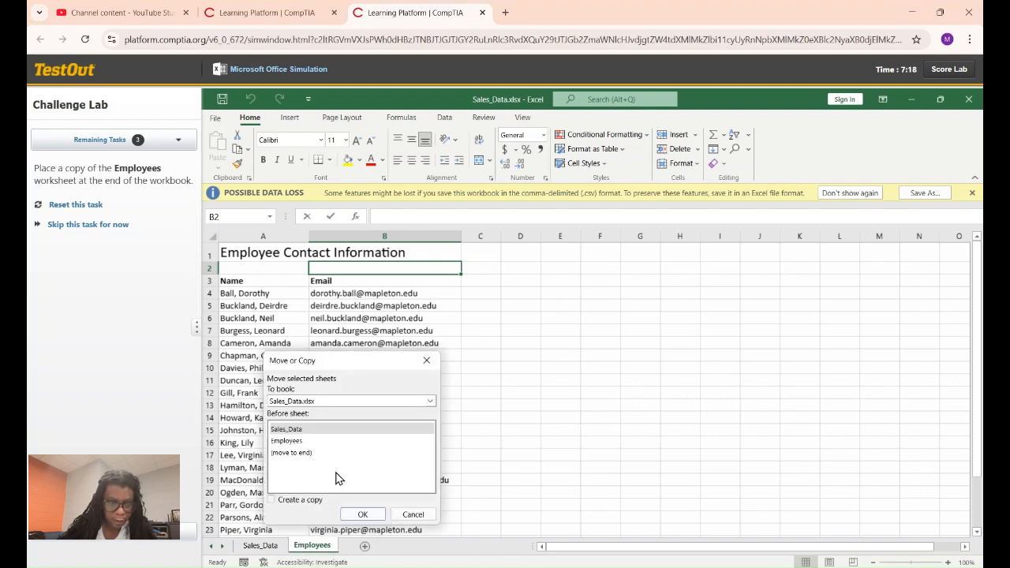
click(295, 444)
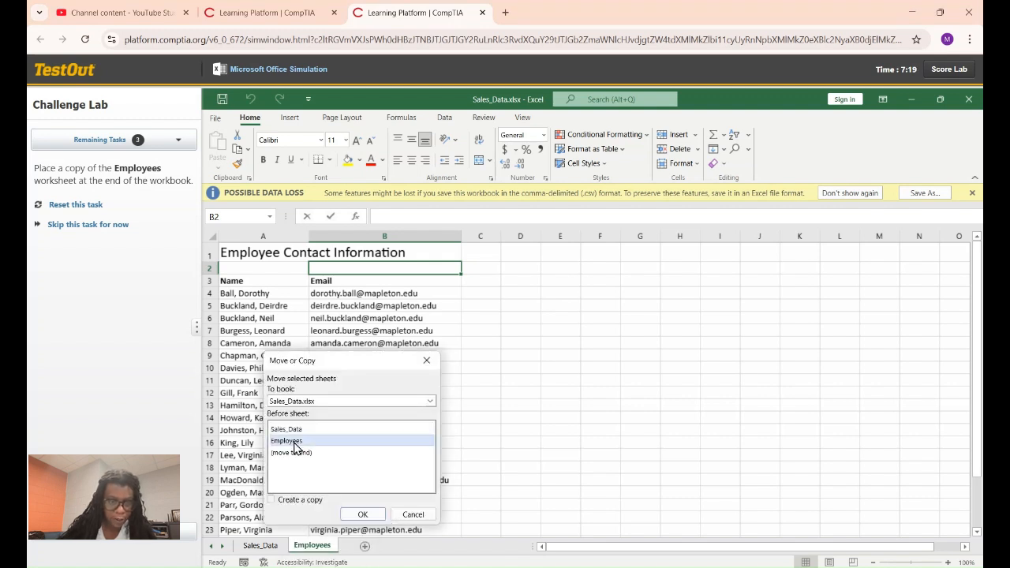
click(271, 499)
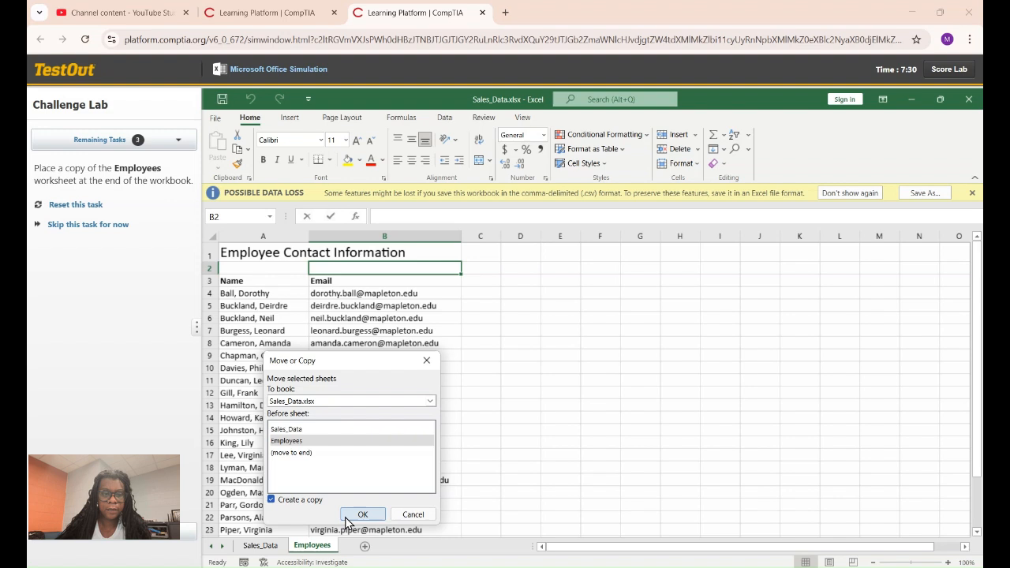
click(413, 402)
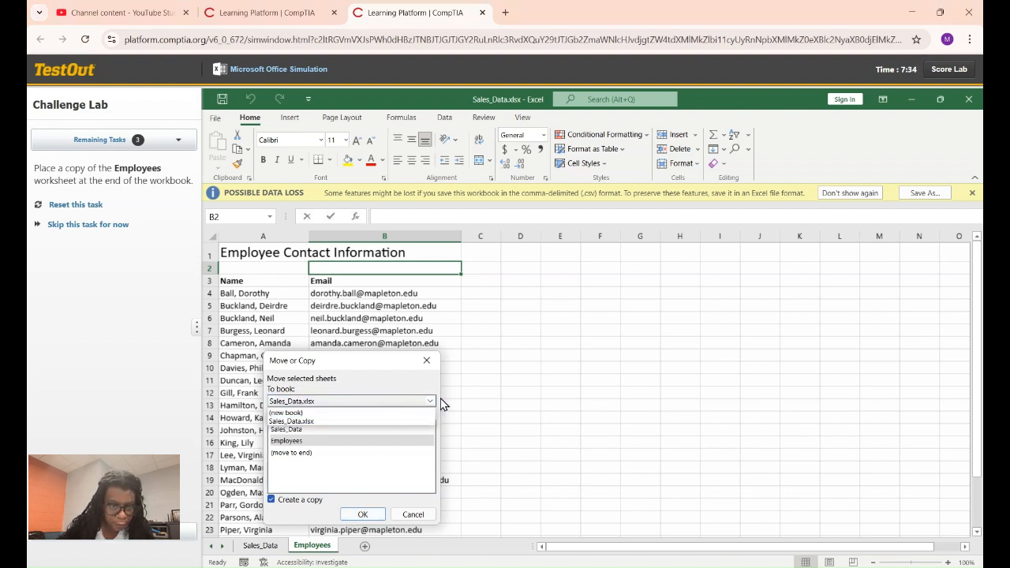
click(432, 402)
click(430, 401)
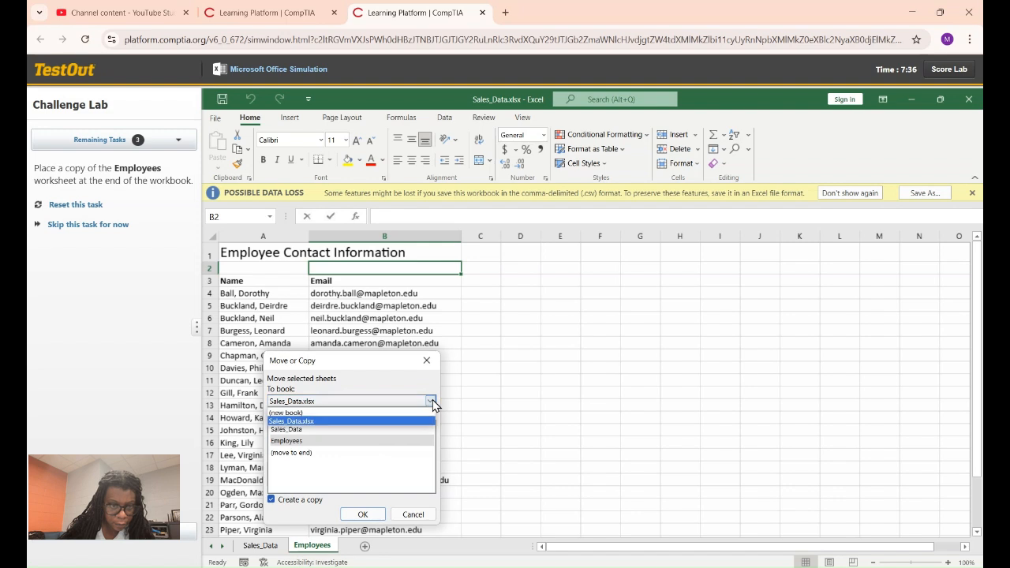
click(431, 402)
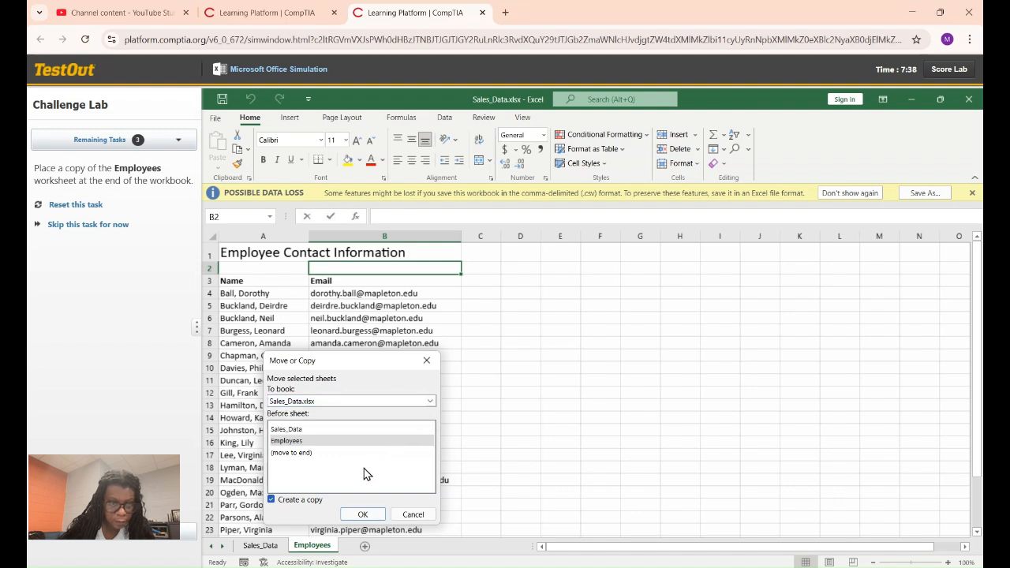
click(305, 453)
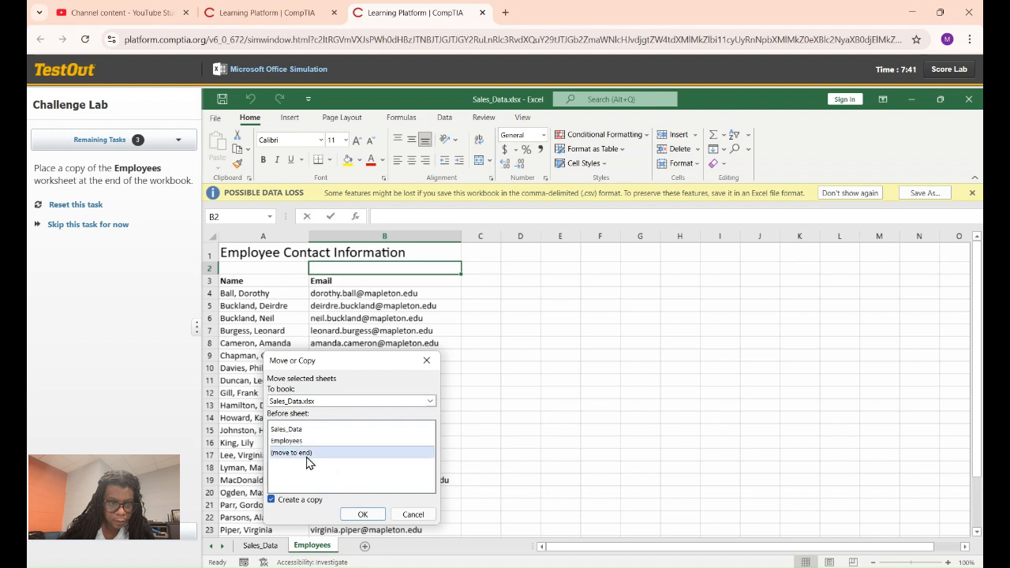
click(363, 514)
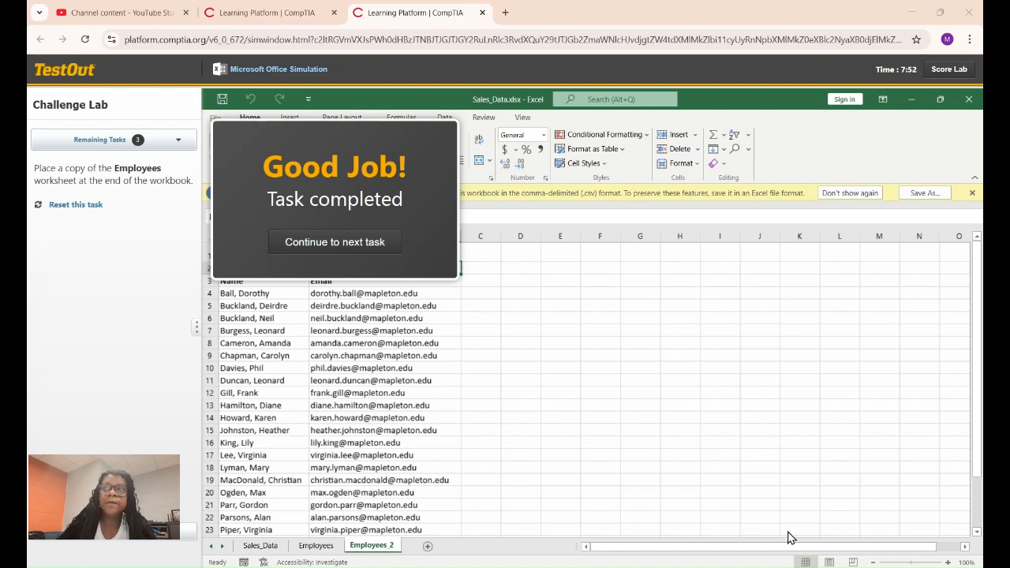
click(318, 546)
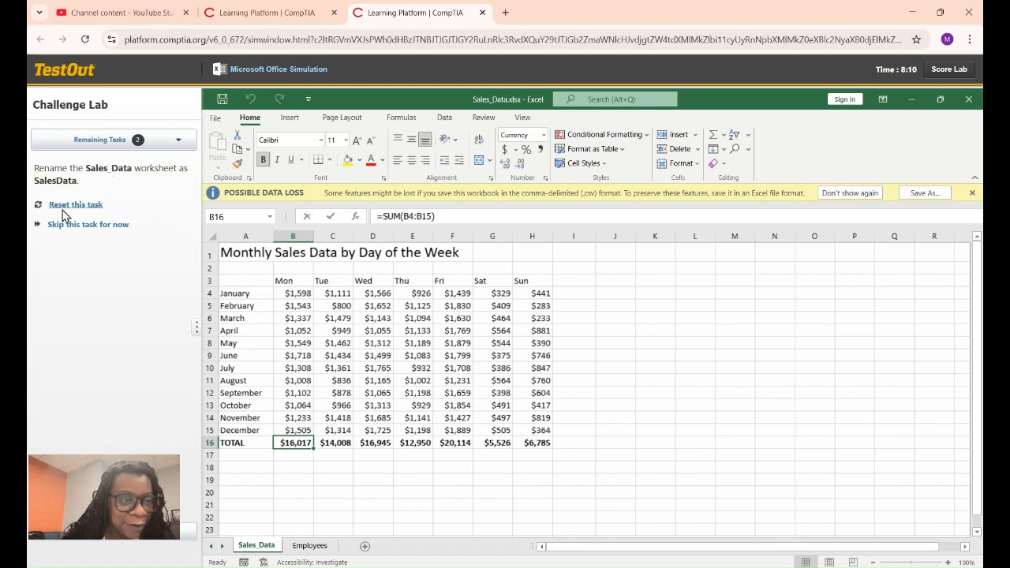
Rename the Sales_Data worksheet as SalesData and continue to the following lab task
right_click(258, 547)
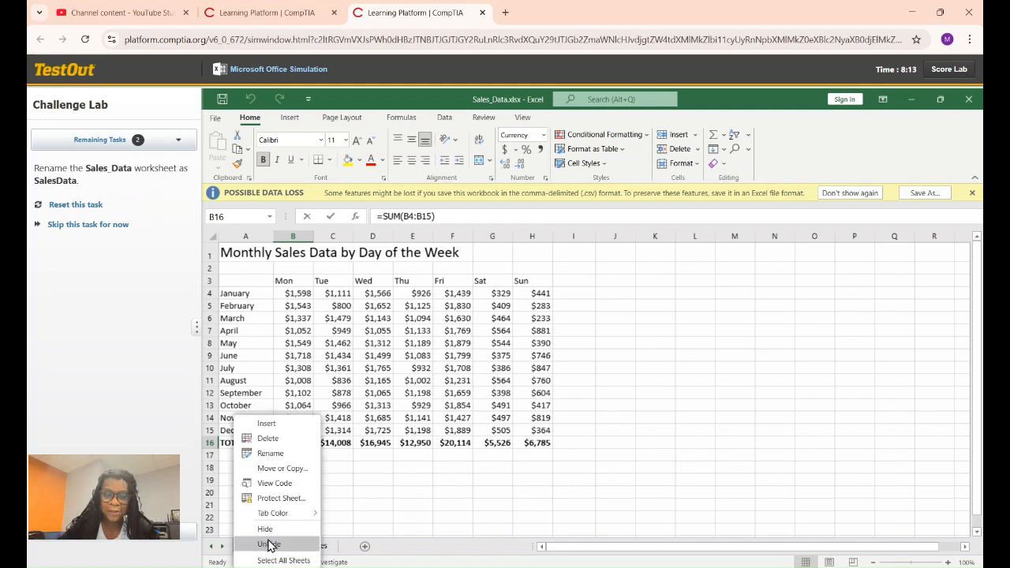
click(261, 454)
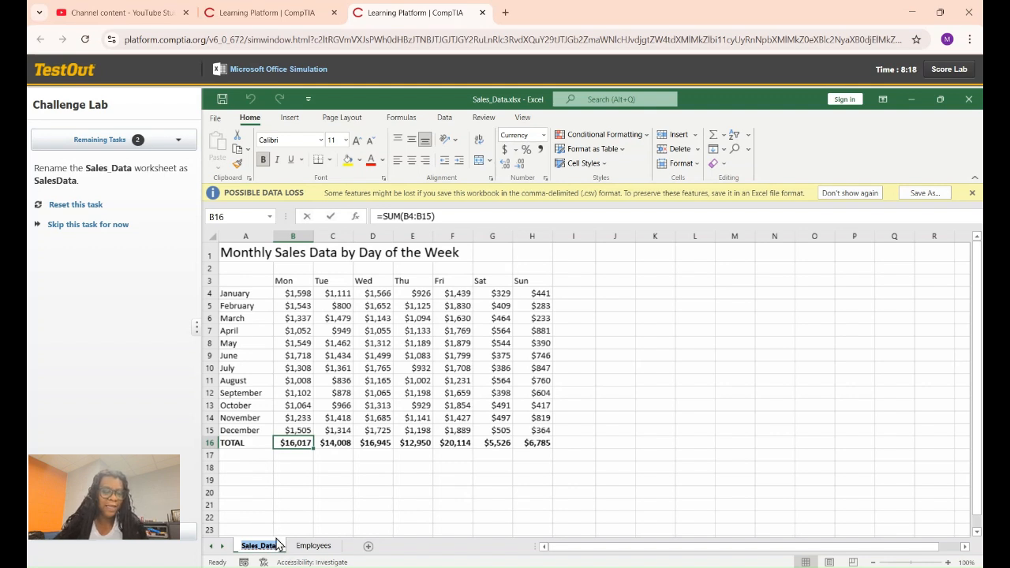
text(S)
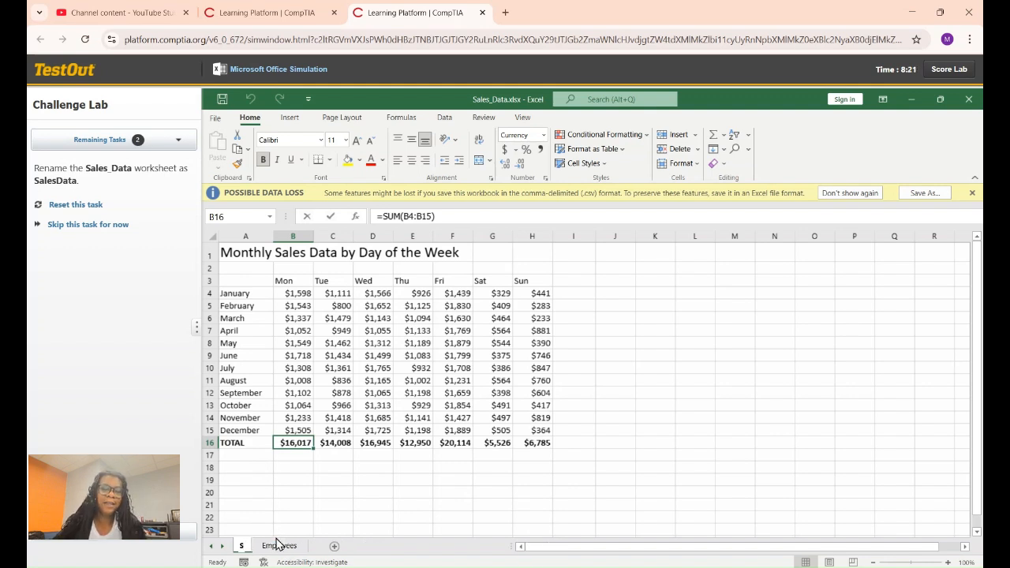
text(ale)
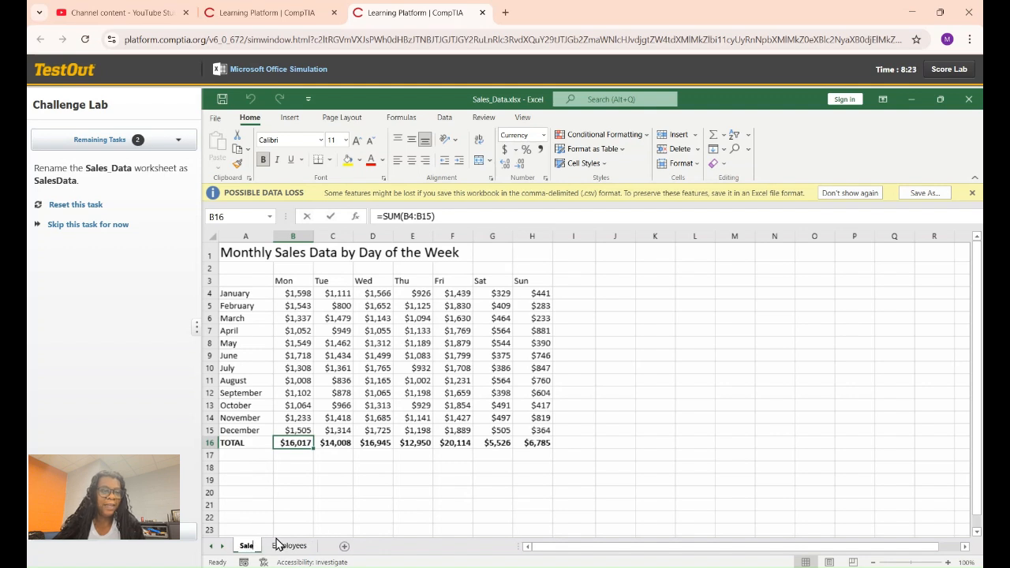
text(sData)
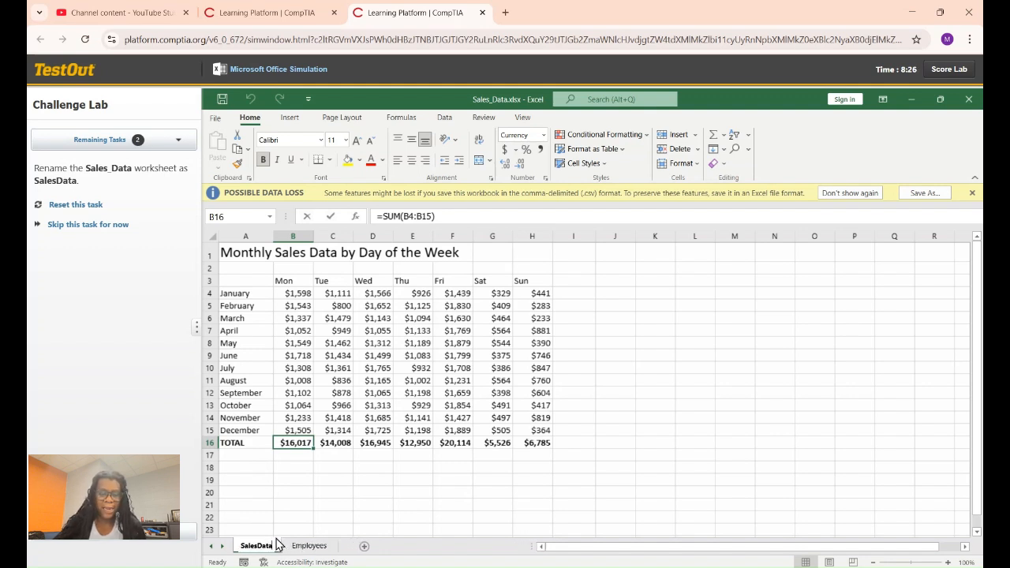
key(Return)
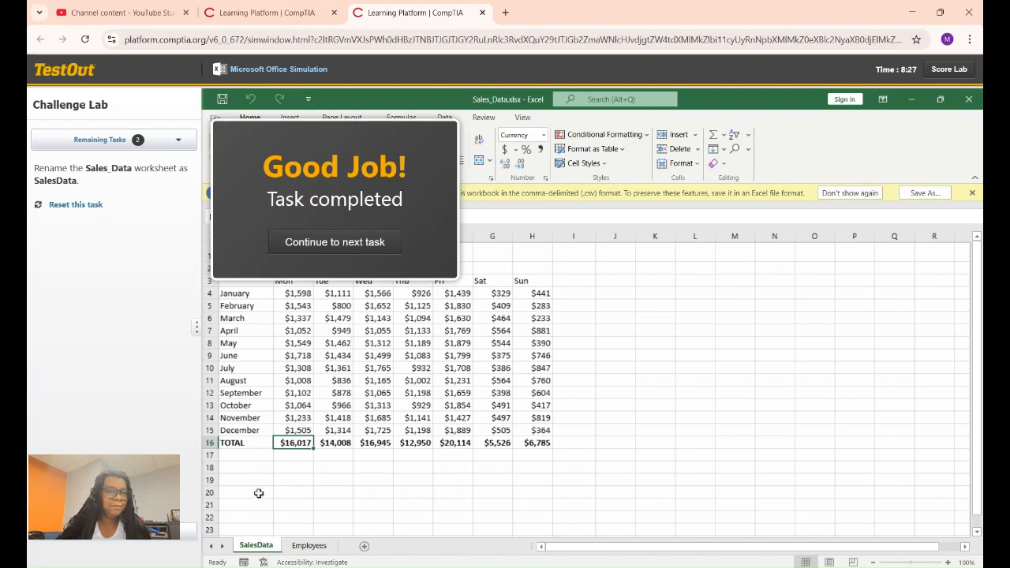
click(334, 242)
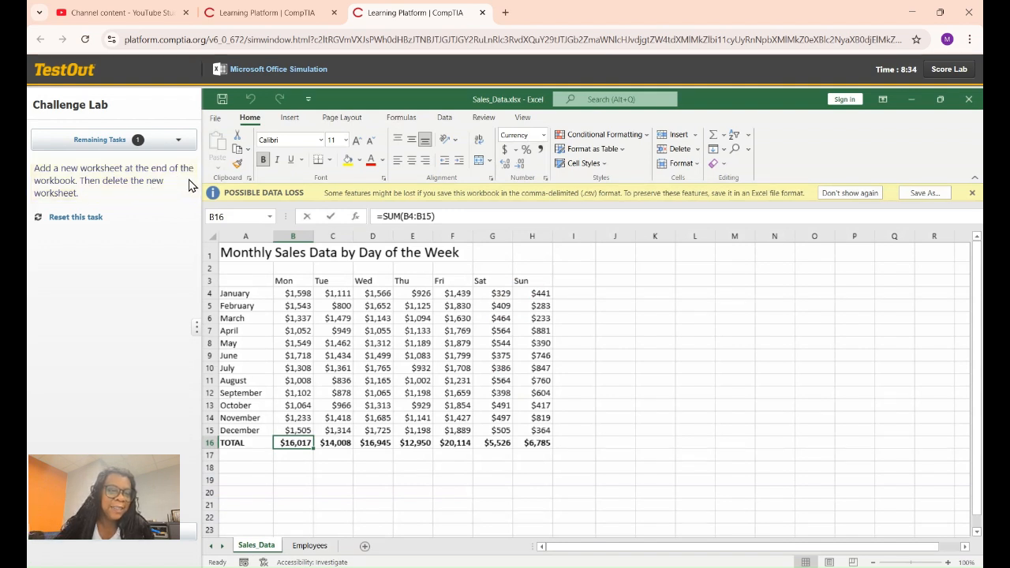
Add a new worksheet, place it at the end of the workbook after Employees, and delete that new worksheet
click(367, 552)
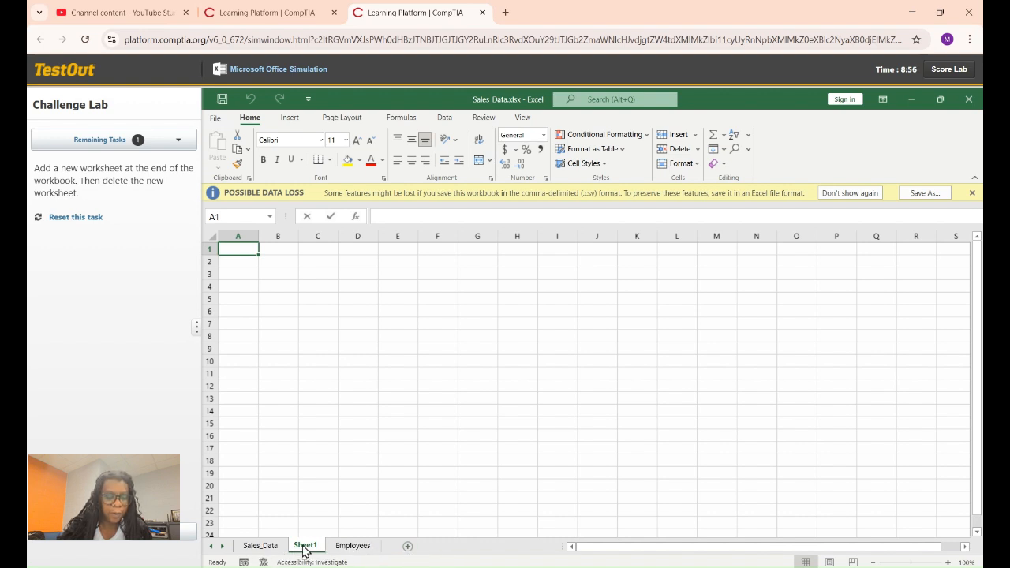
drag(304, 551, 391, 552)
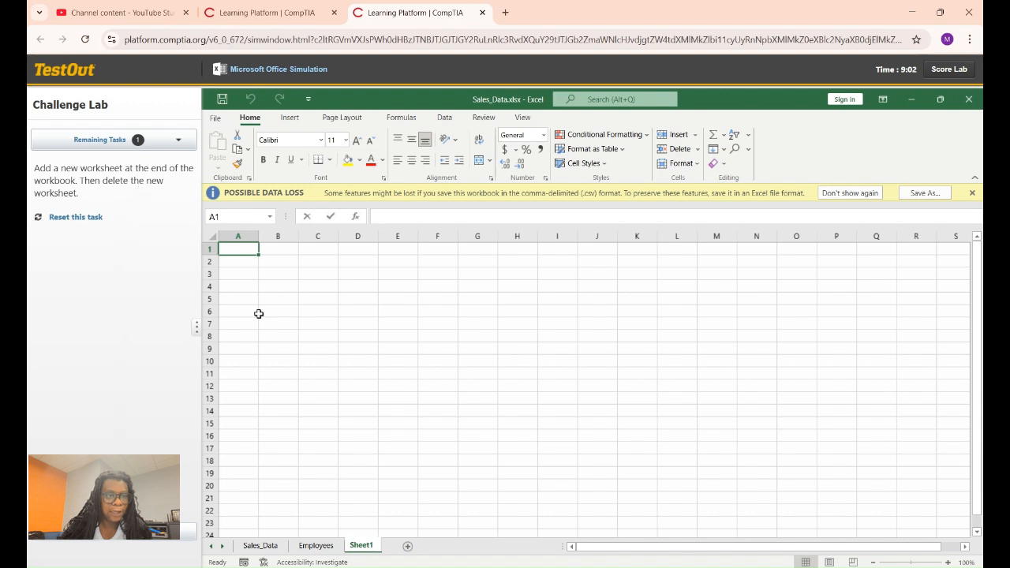
right_click(360, 551)
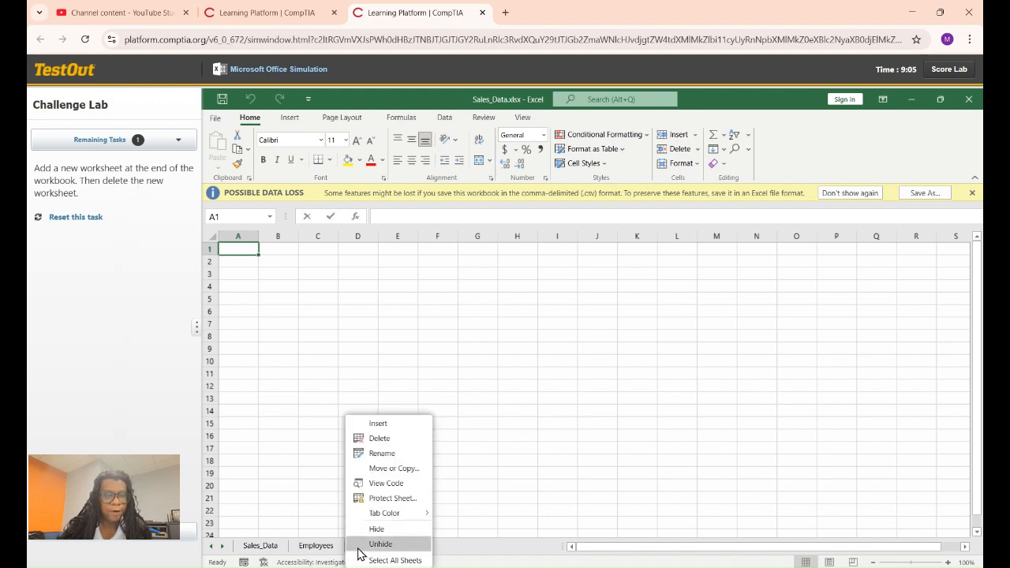
click(370, 440)
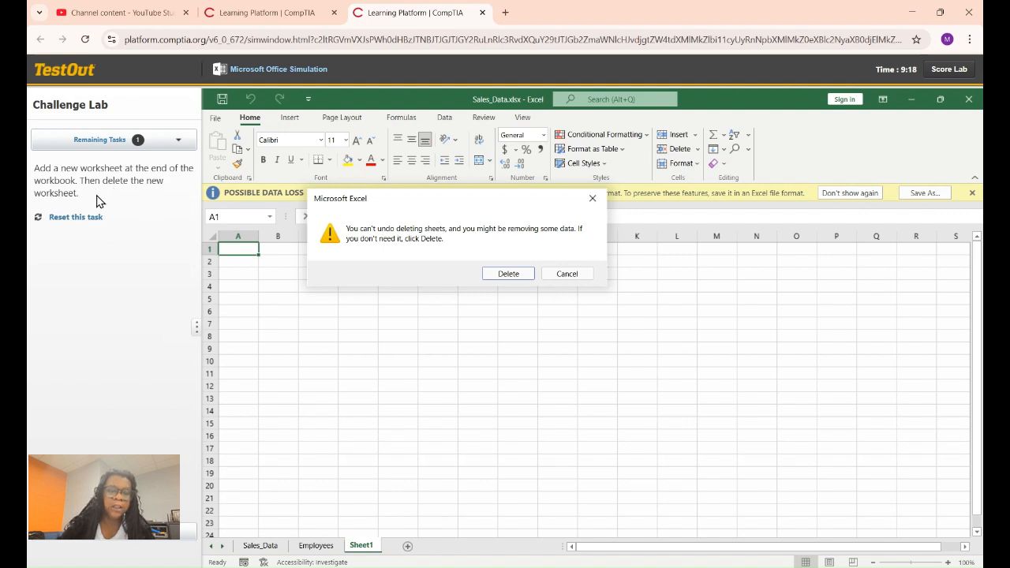
click(508, 276)
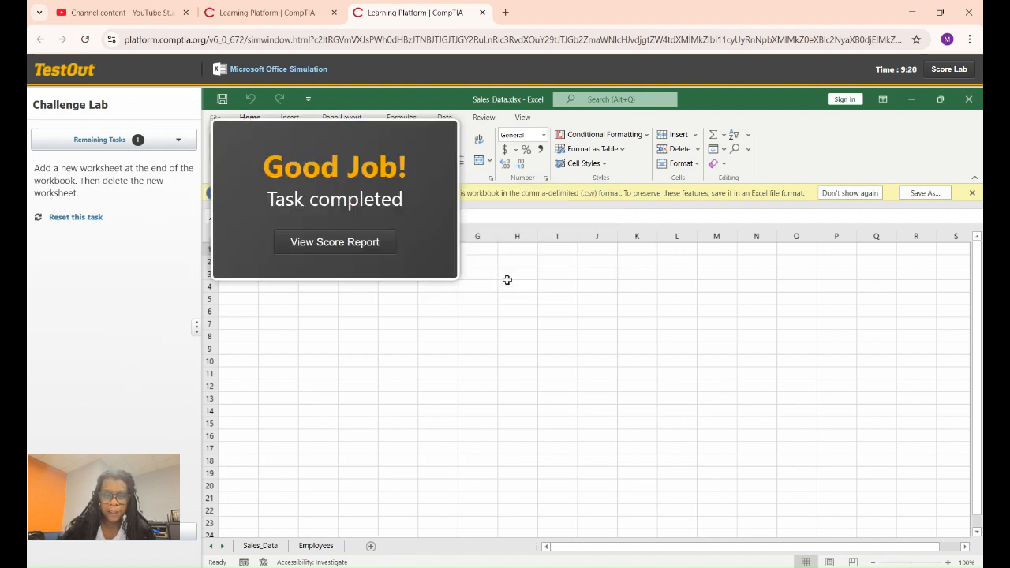
Submit the completed lab for scoring and review the required actions in the lab report's task summary
click(340, 247)
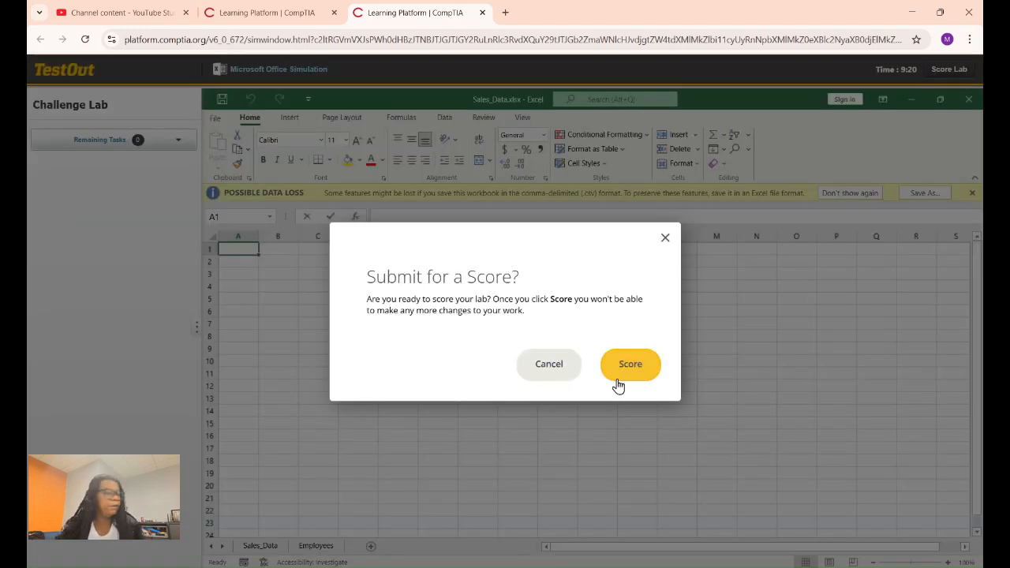
click(649, 371)
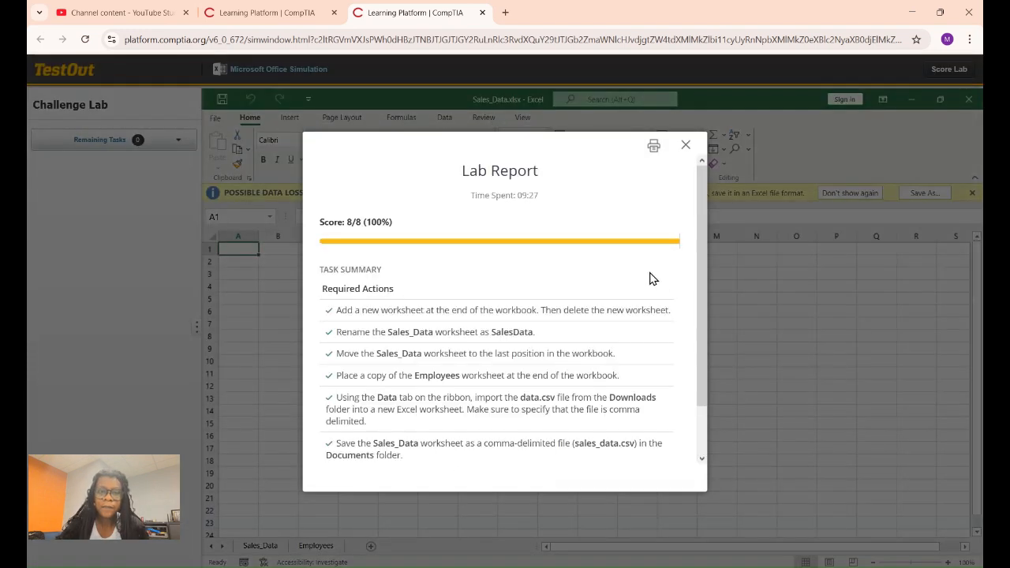
scroll(418, 219, down, 1)
scroll(404, 226, up, 1)
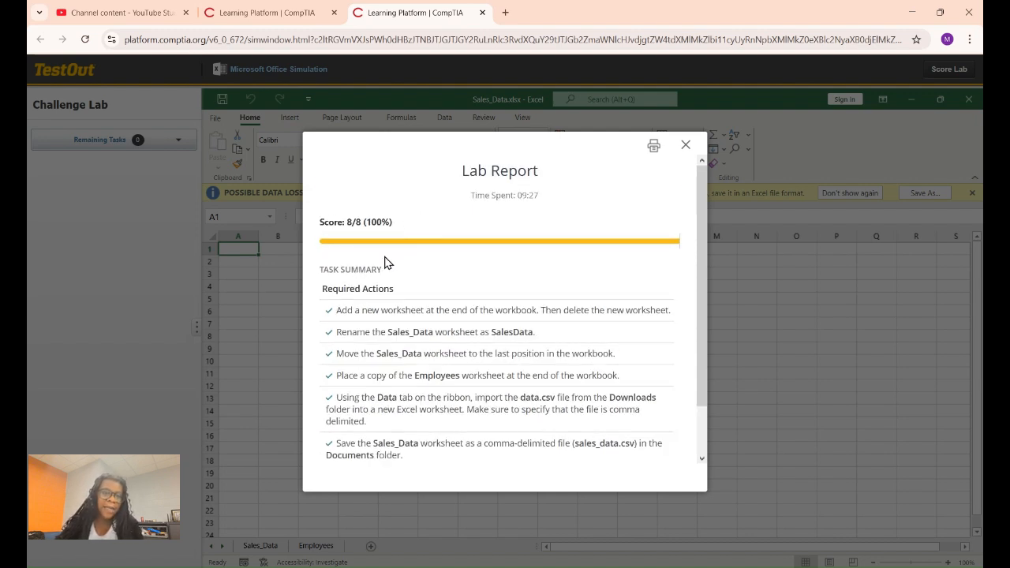
scroll(377, 314, down, 1)
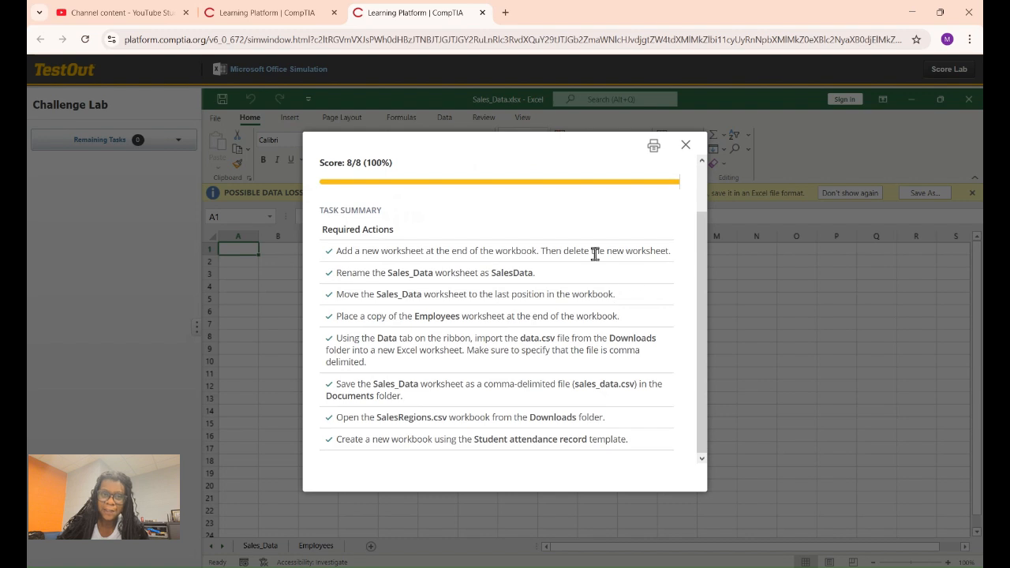
scroll(575, 277, up, 1)
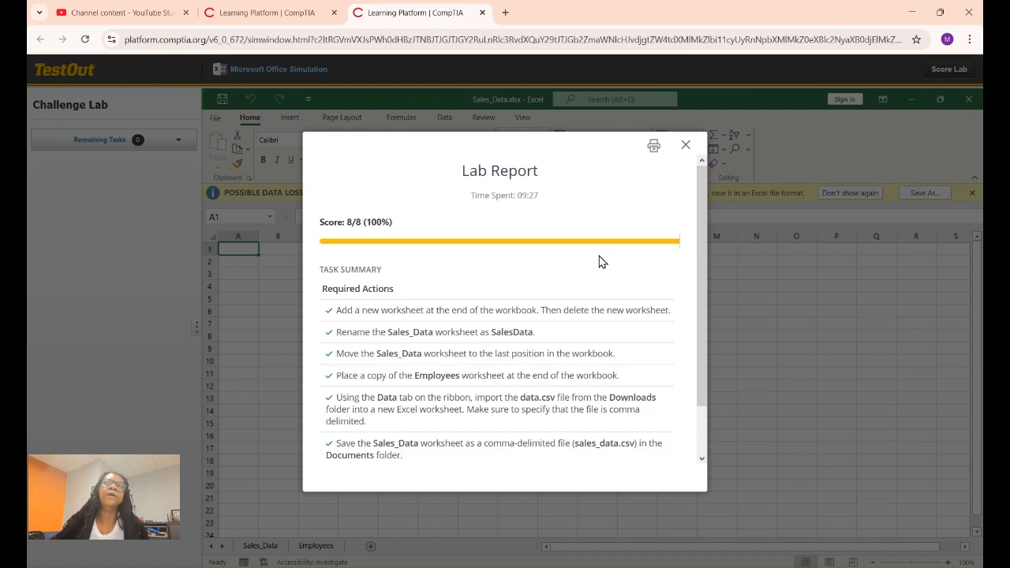